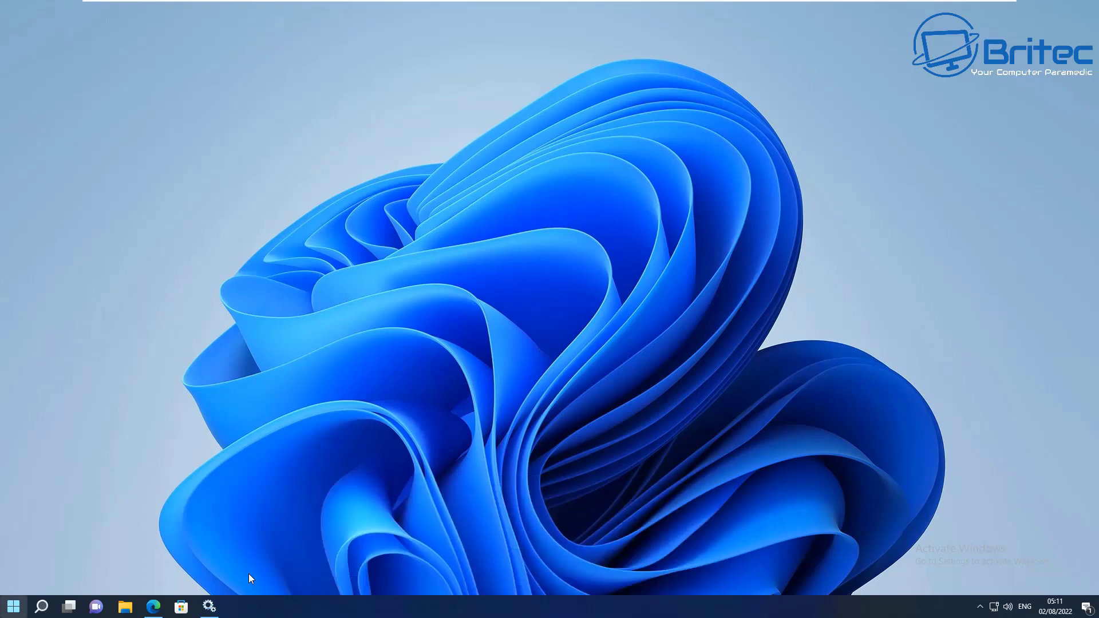
Step: Restore the minimised Services console from the taskbar to show the full service list
left_click(213, 608)
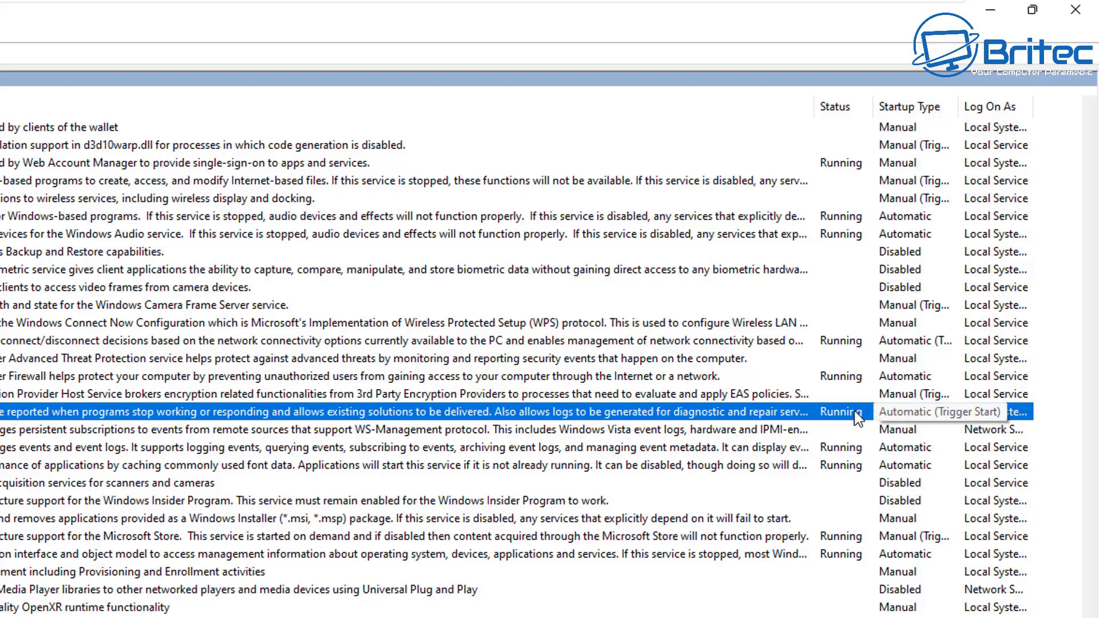
Step: Stop the Windows Error Reporting Service and apply a Disabled startup type in its properties
double_click(50, 411)
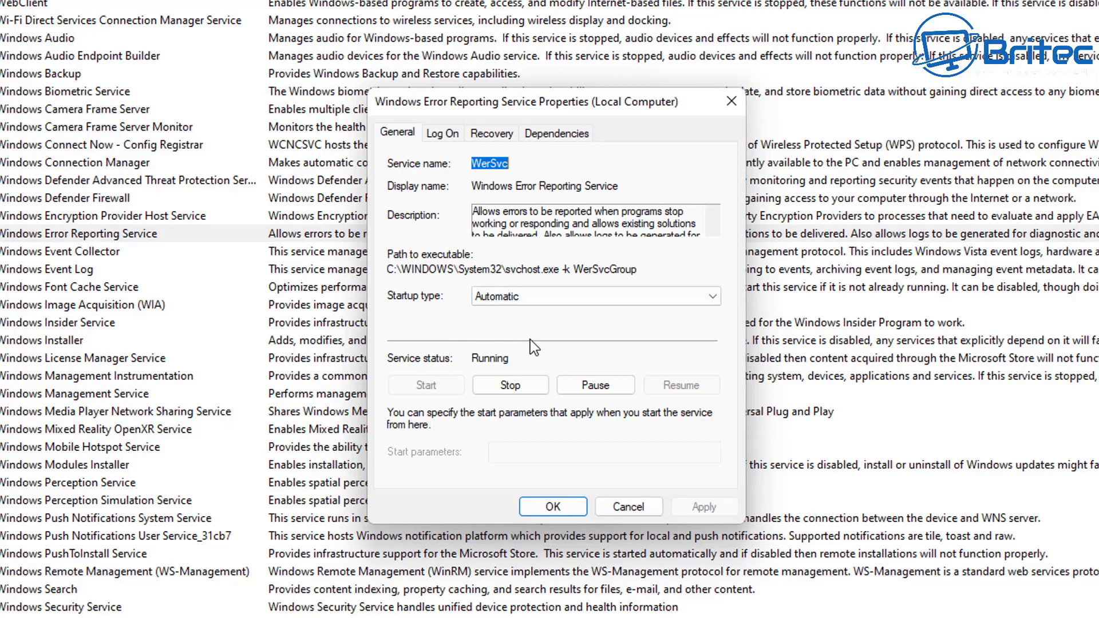
left_click(505, 386)
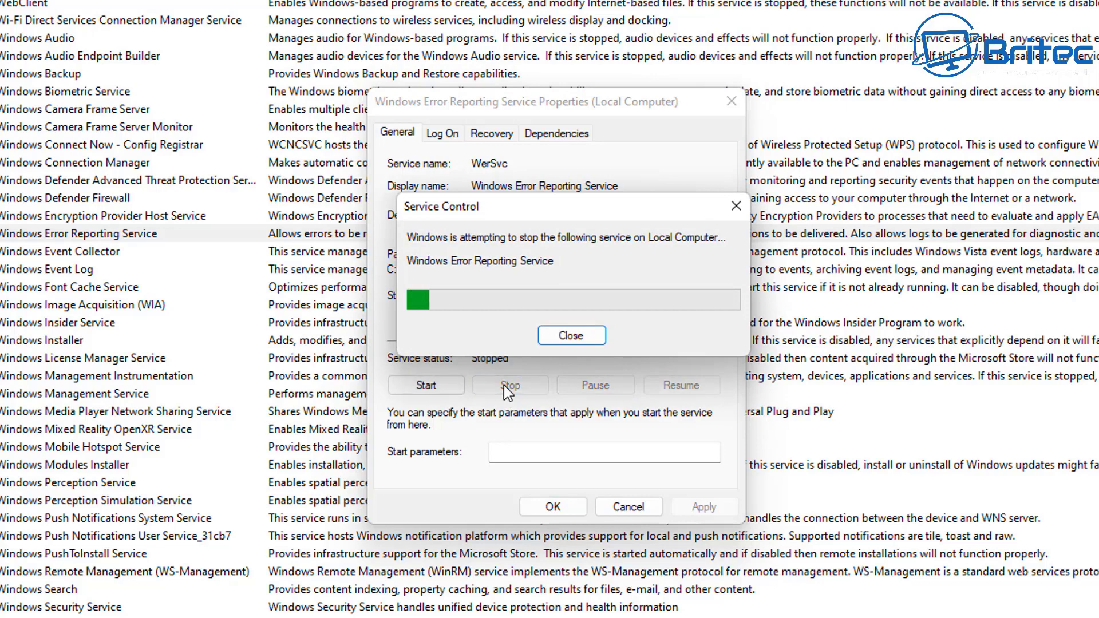
left_click(536, 295)
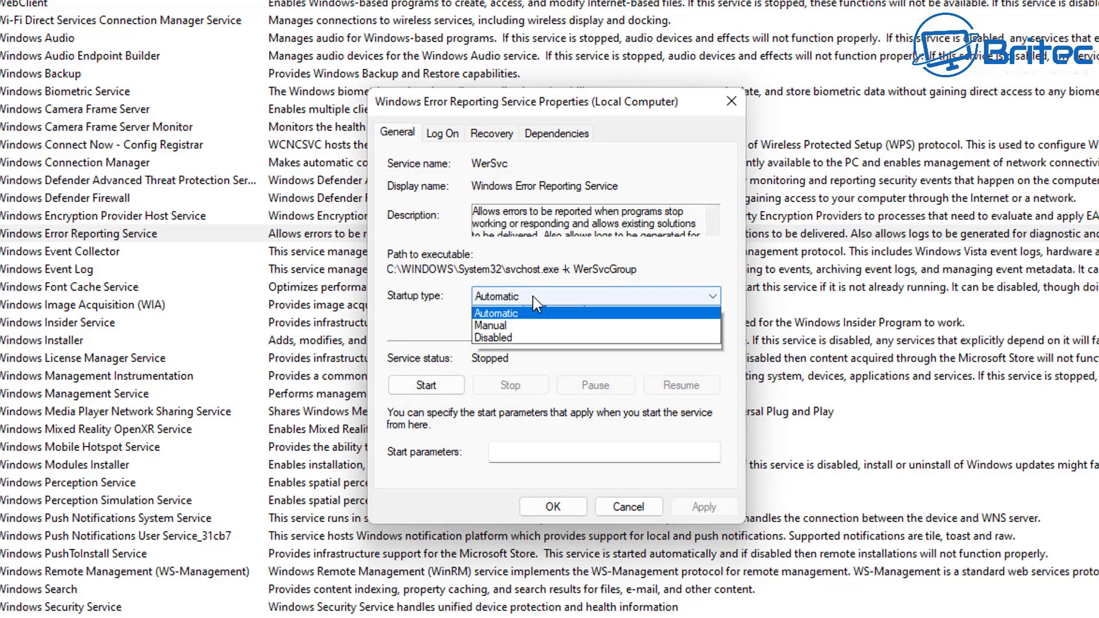
left_click(513, 351)
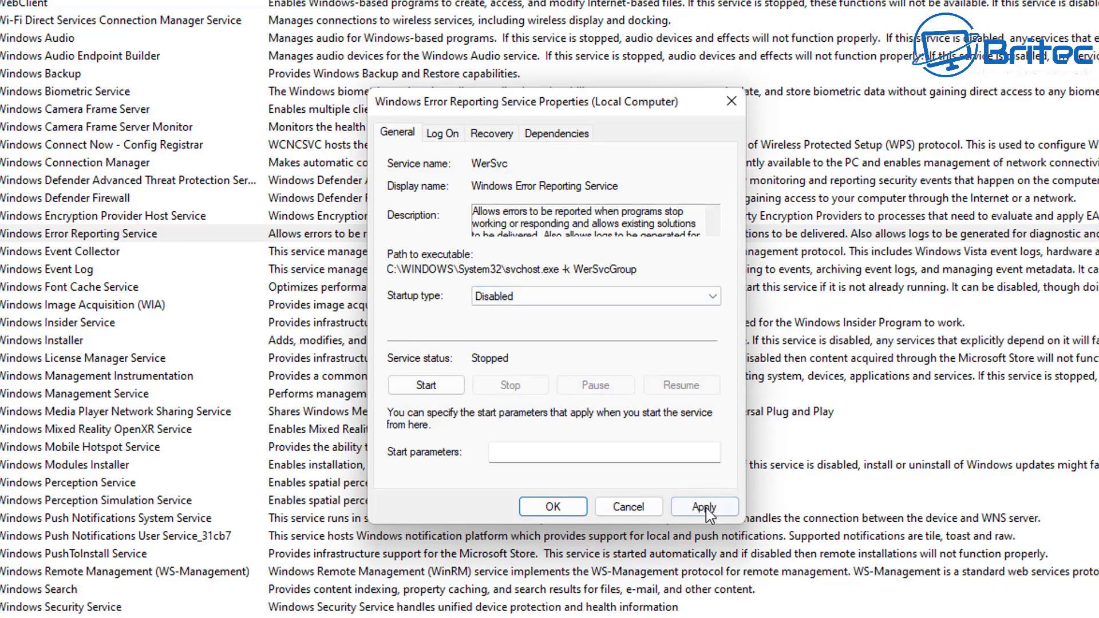
left_click(705, 507)
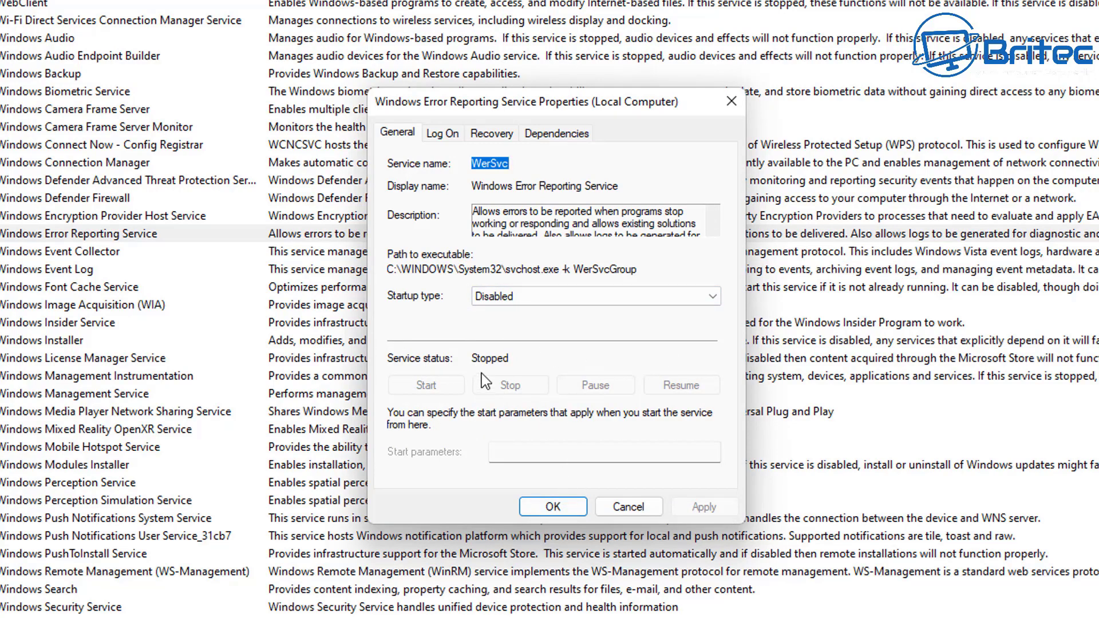
left_click(563, 506)
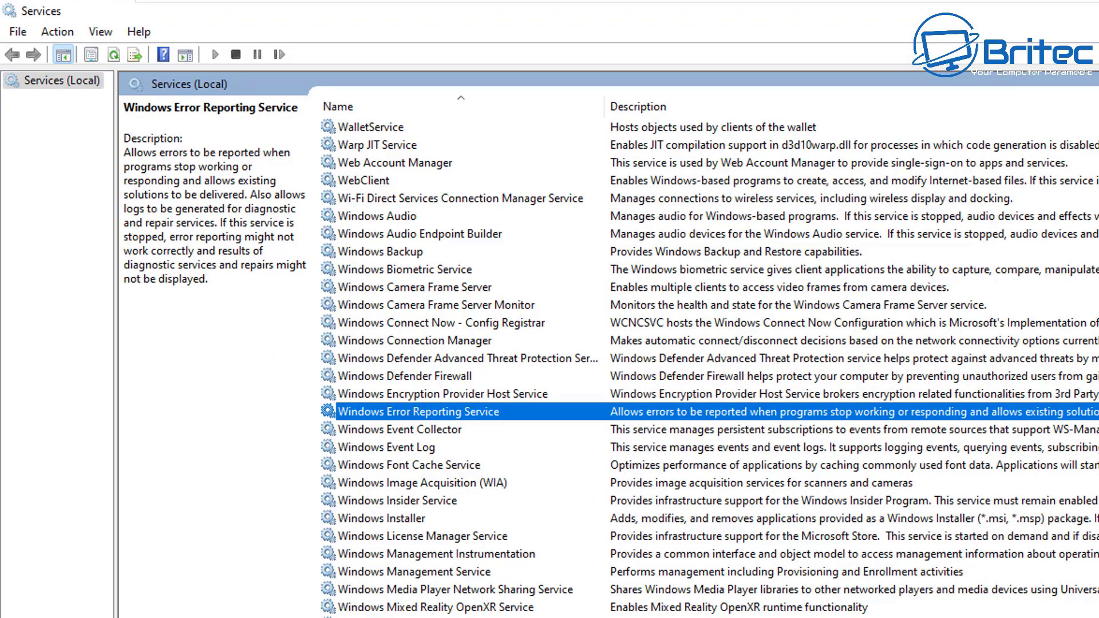
Step: Switch ActiveX Installer (AxInstSV) startup type from Manual to Disabled and apply it
scroll(710, 354, "up", 20)
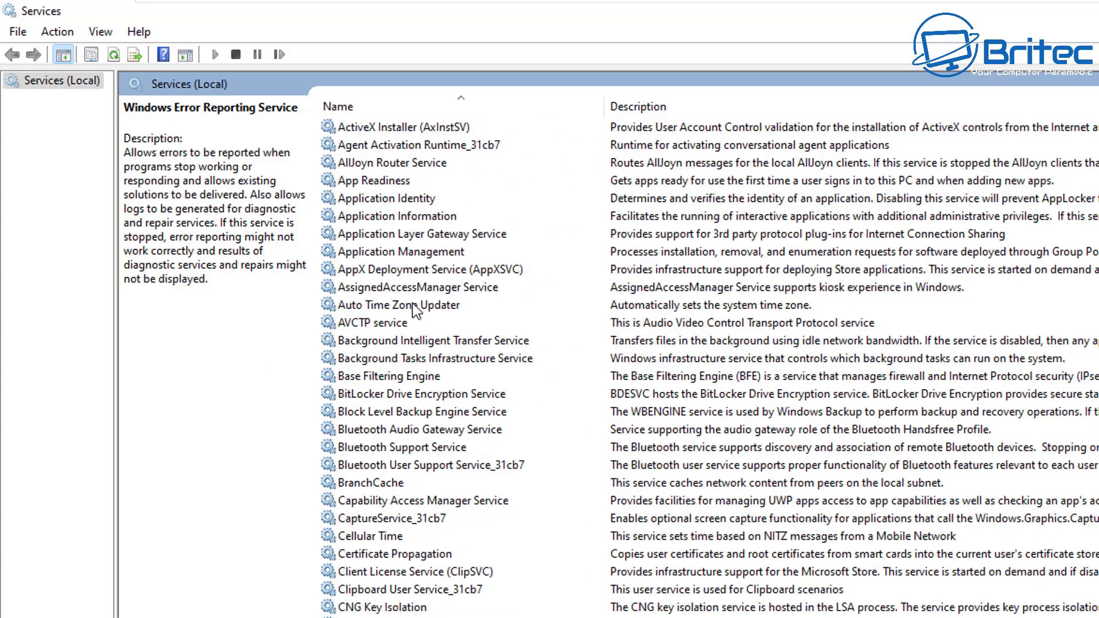
left_click(387, 128)
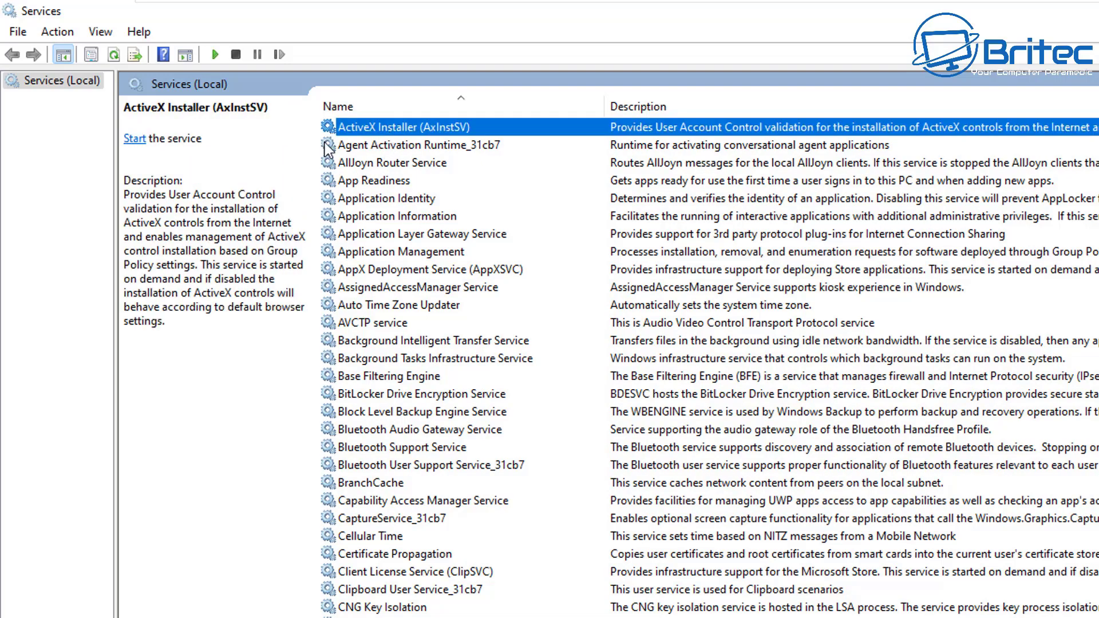
double_click(407, 127)
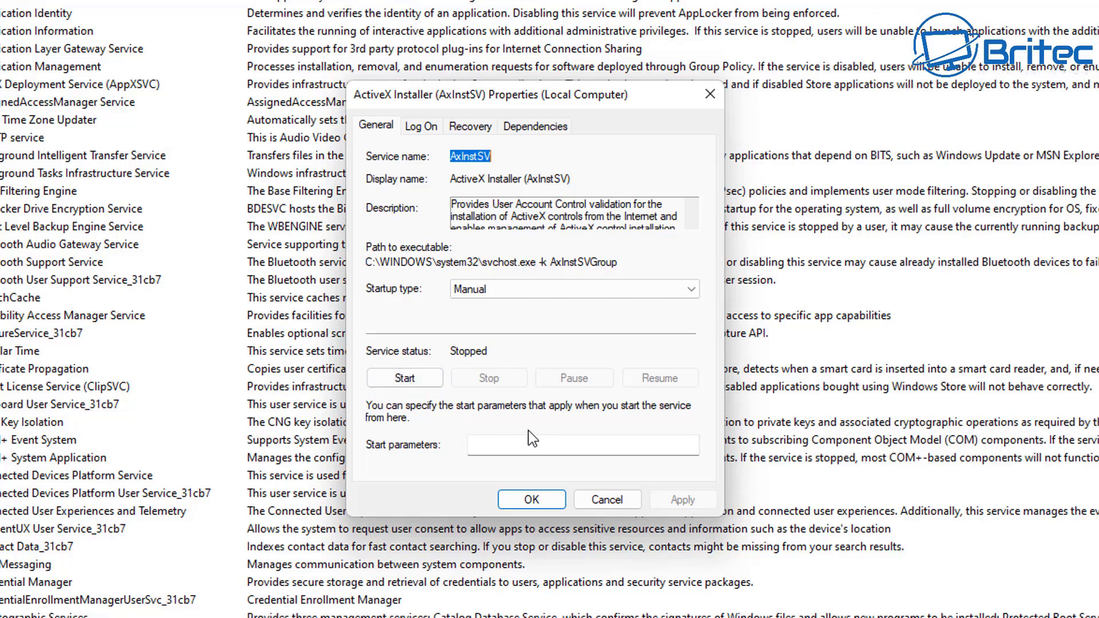
left_click(556, 291)
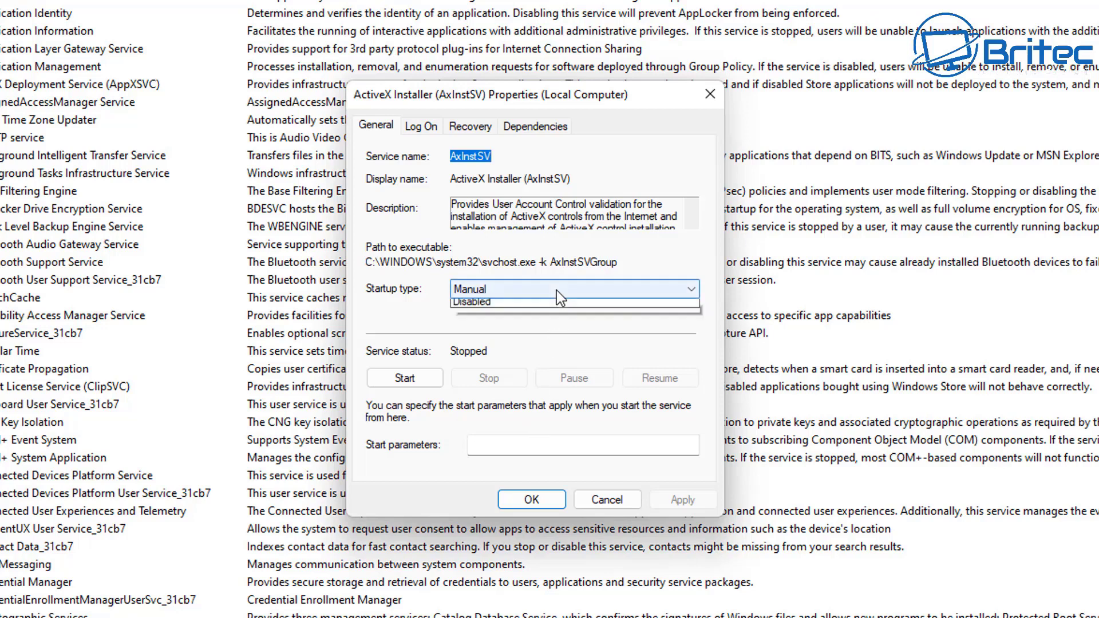
left_click(567, 341)
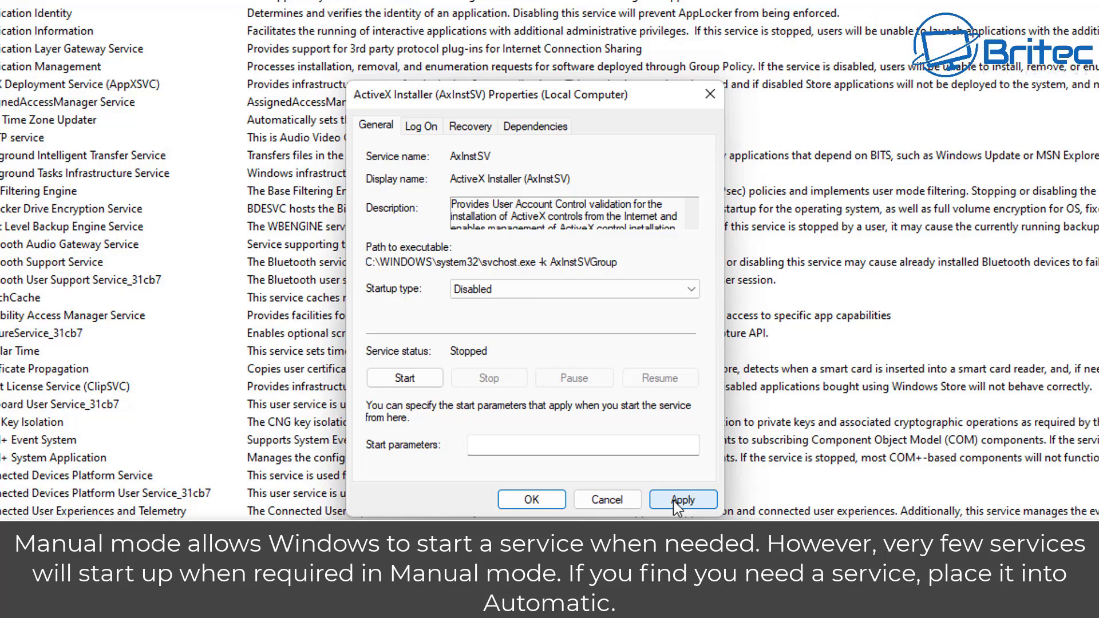
left_click(678, 501)
left_click(529, 499)
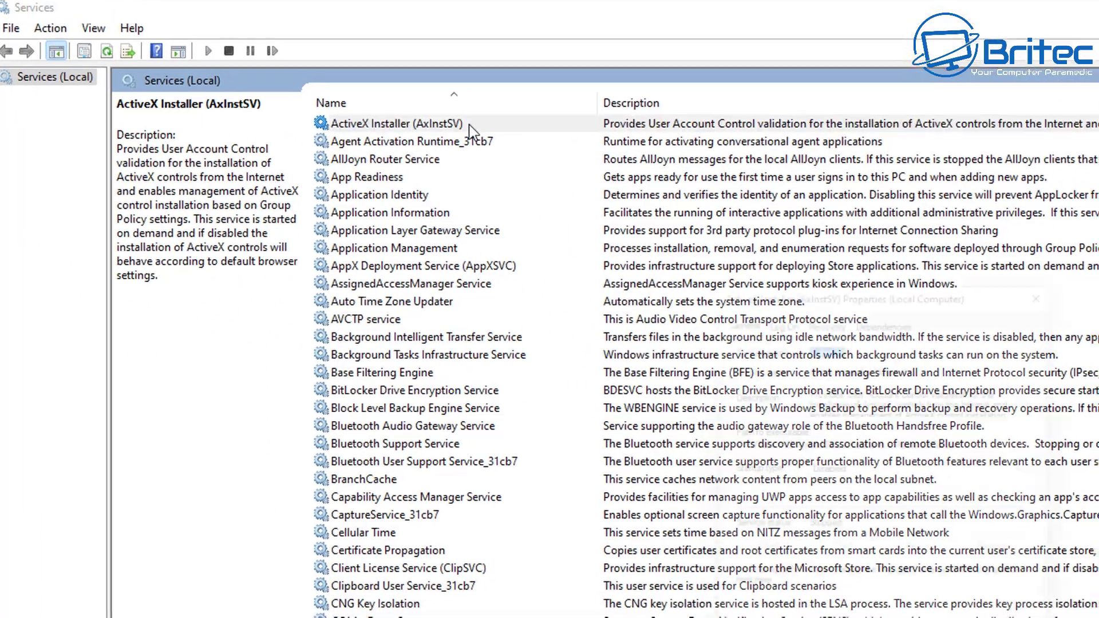
double_click(483, 128)
left_click(853, 473)
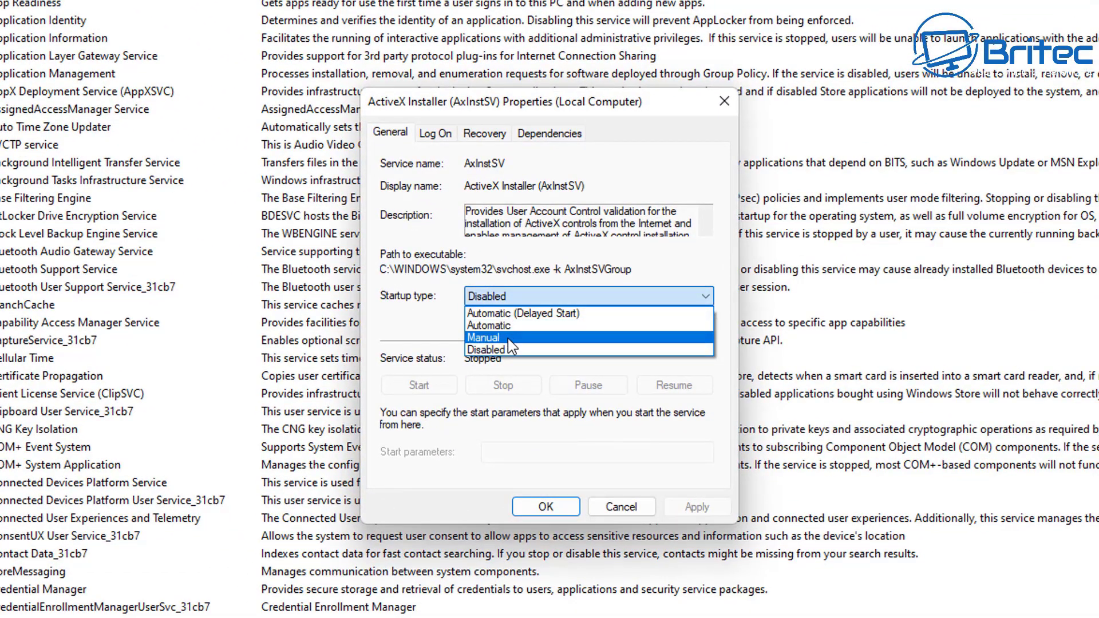
left_click(503, 338)
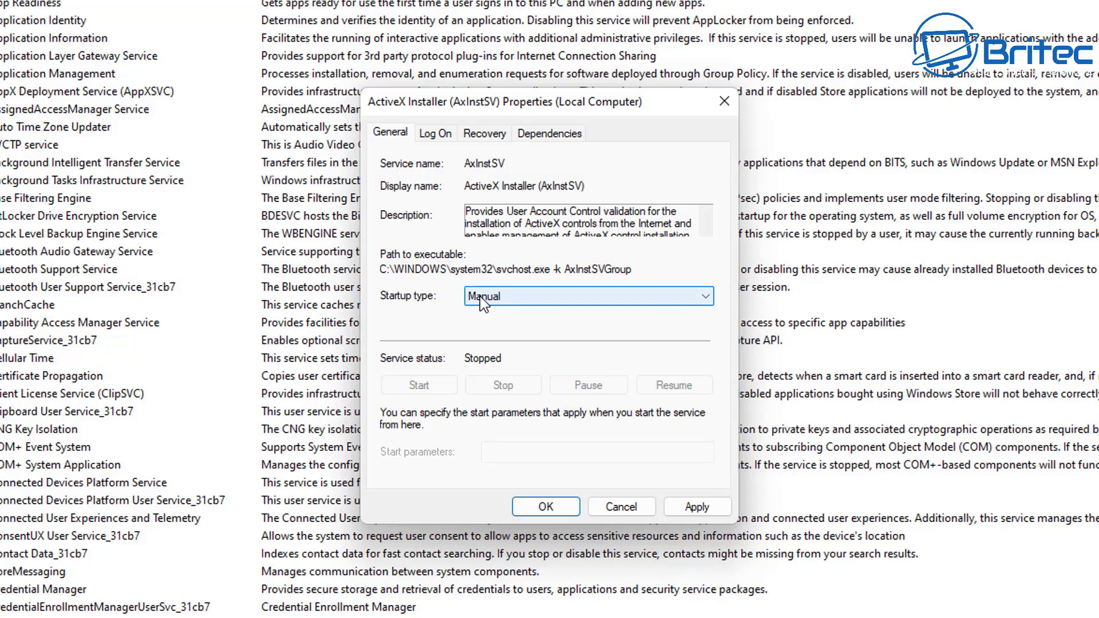
left_click(508, 293)
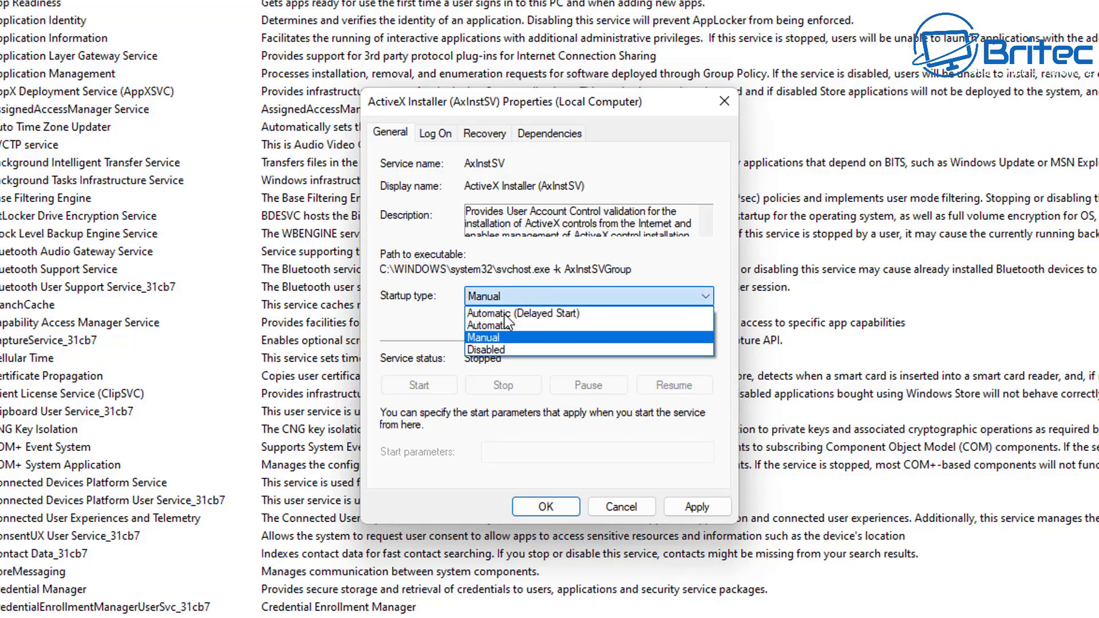
left_click(493, 351)
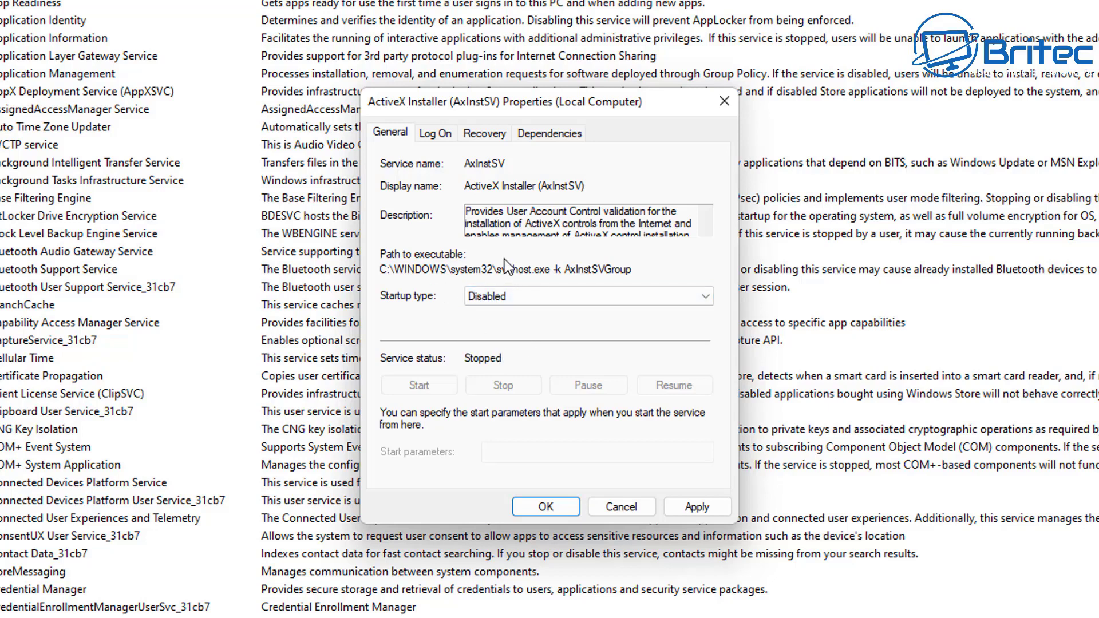
left_click(681, 506)
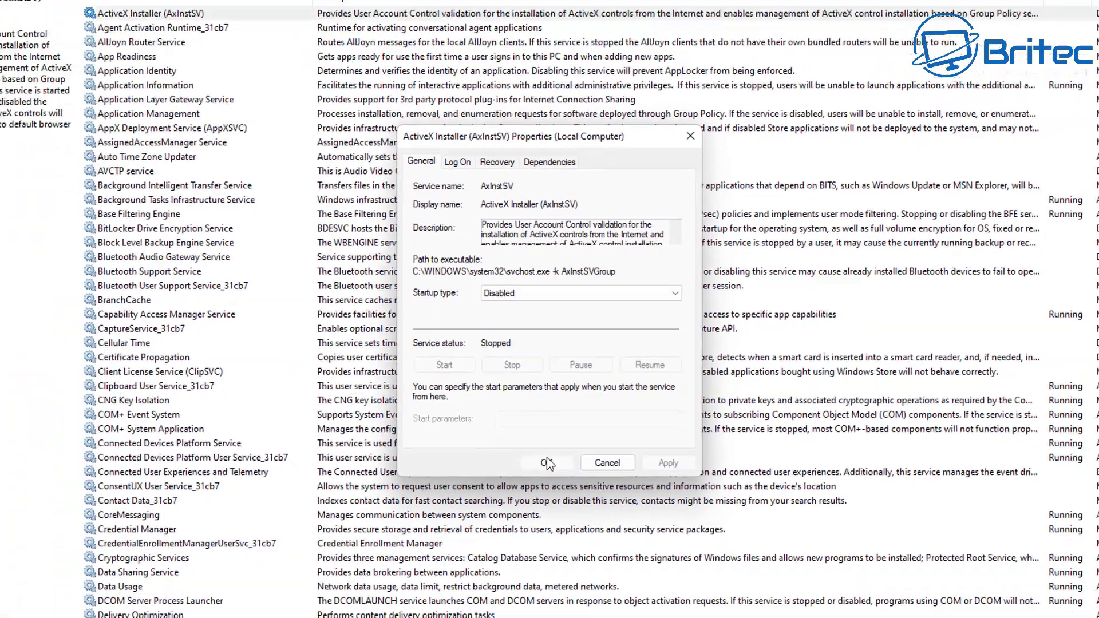
left_click(546, 507)
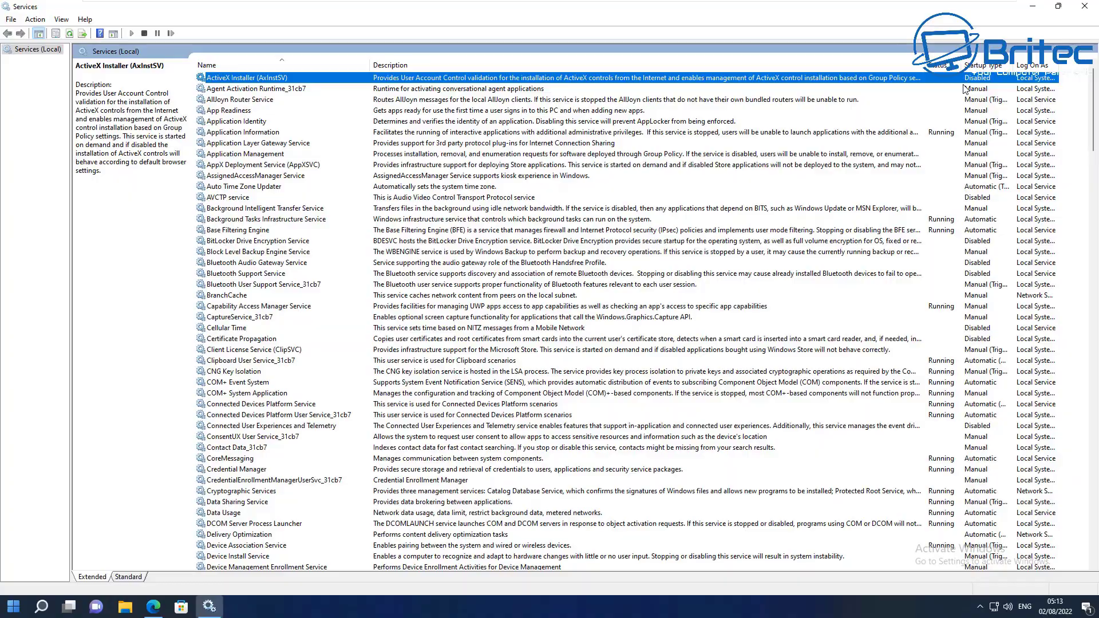
Step: Sort the services by Startup Type and scroll down to the Disabled group
left_click(975, 69)
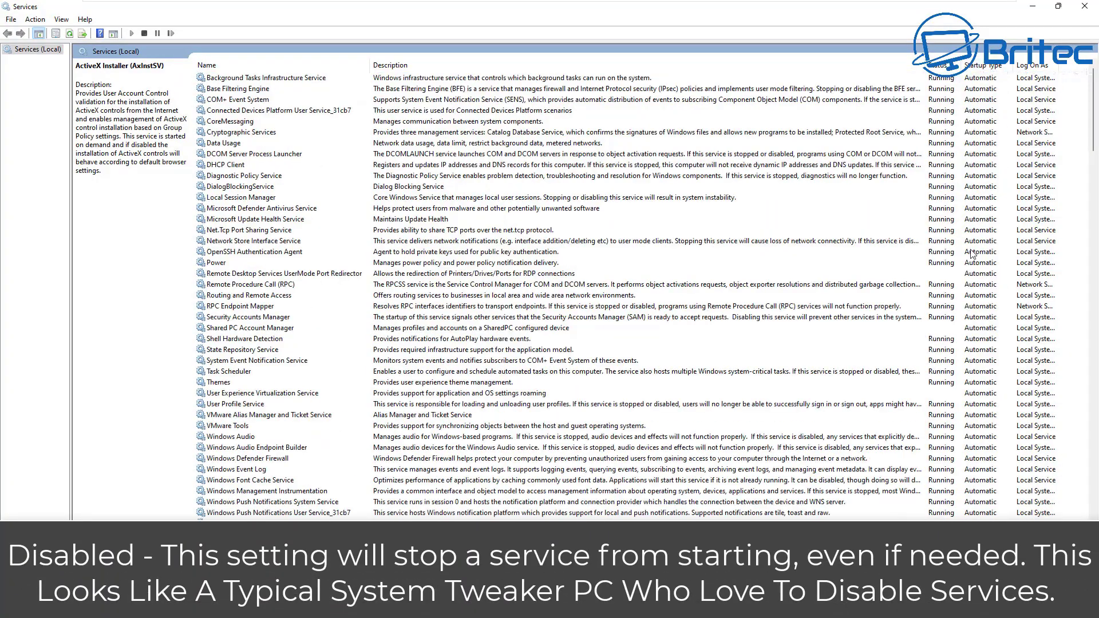
left_click_drag(1096, 86, 1095, 128)
scroll(969, 449, "down", 5)
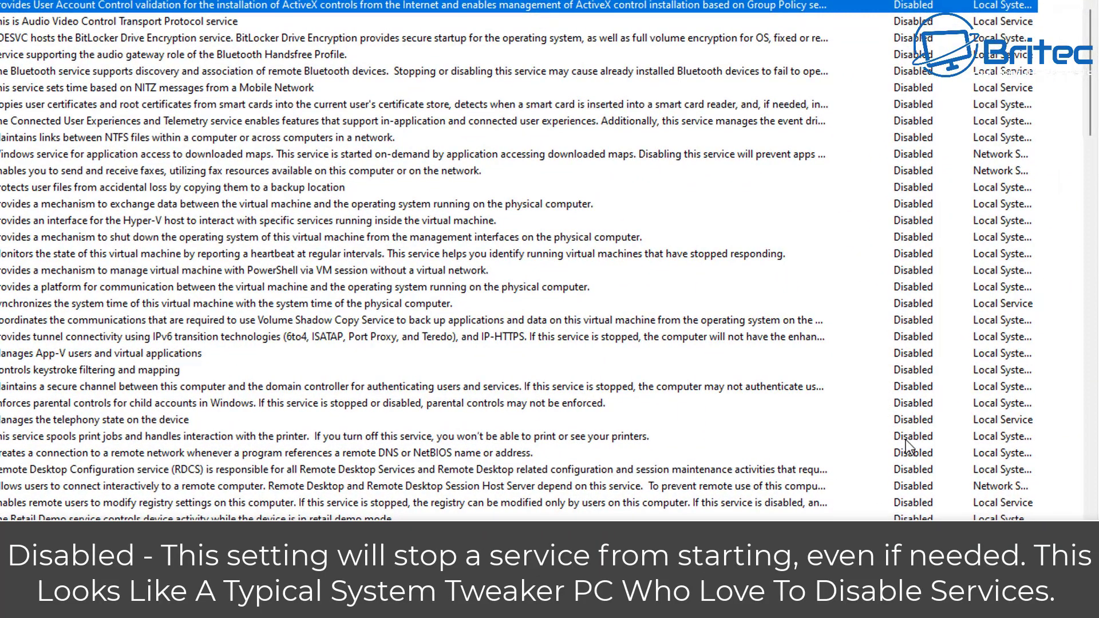
scroll(910, 223, "down", 1)
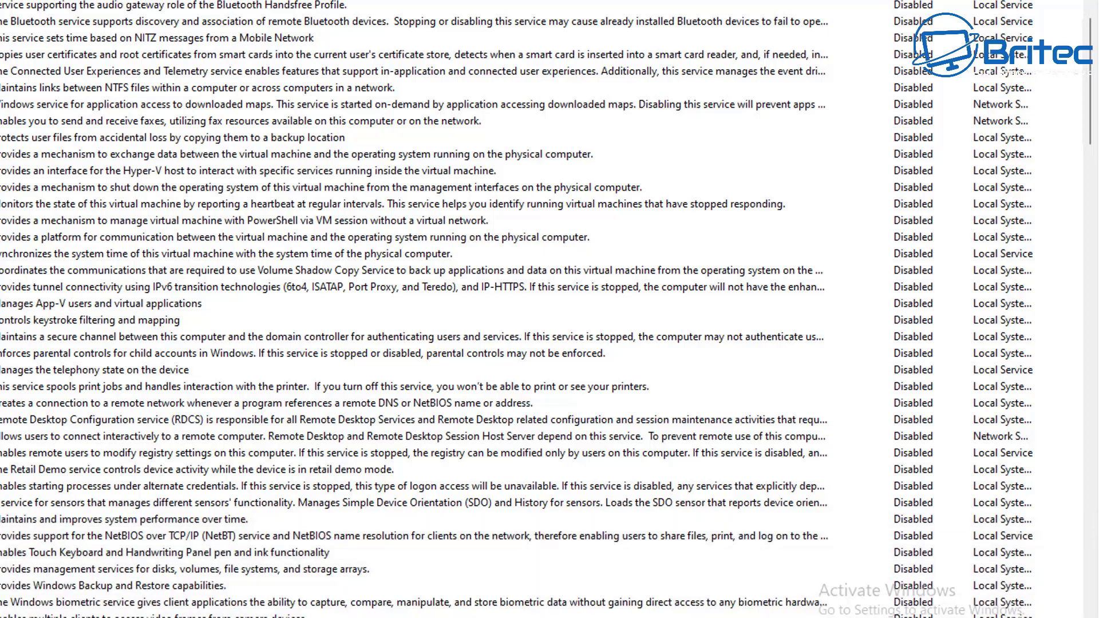
Step: Open the AVCTP service properties, keep its startup type Disabled, and close it
key("Return")
left_click(226, 193)
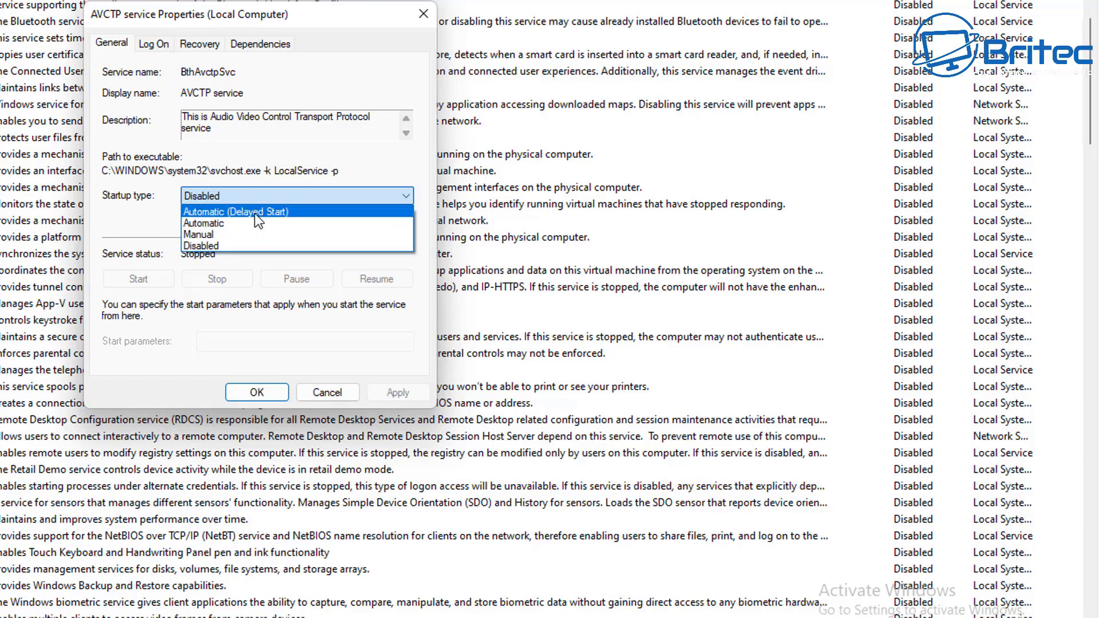
left_click(407, 33)
left_click(423, 13)
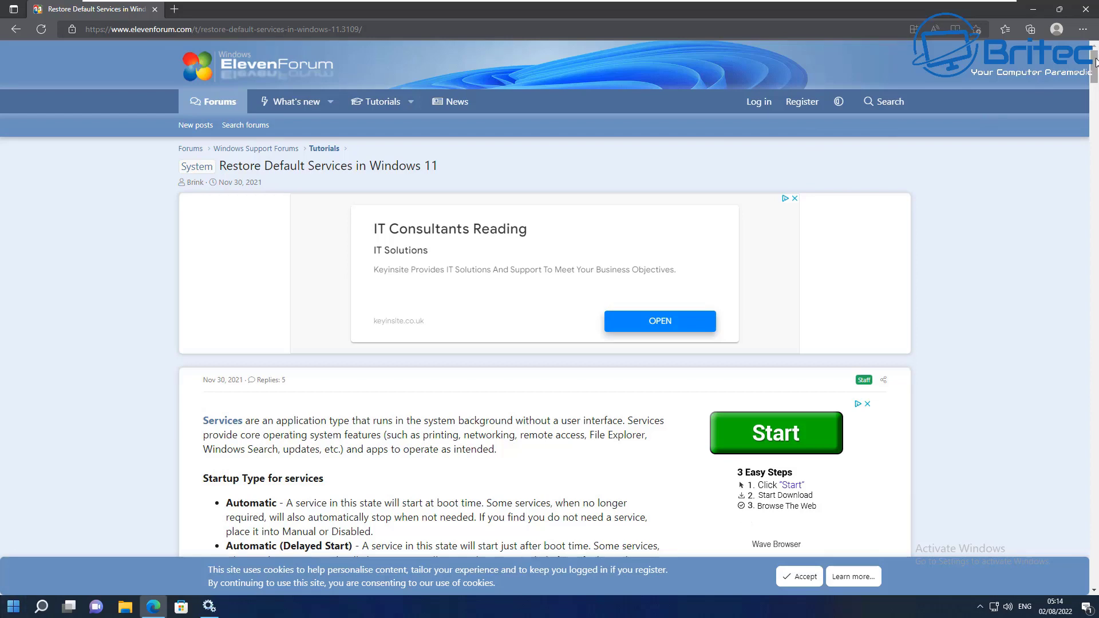
Step: On the ElevenForum tutorial, scroll up to the default-services table and highlight the AxInstSV entry
left_click_drag(1095, 64, 1002, 141)
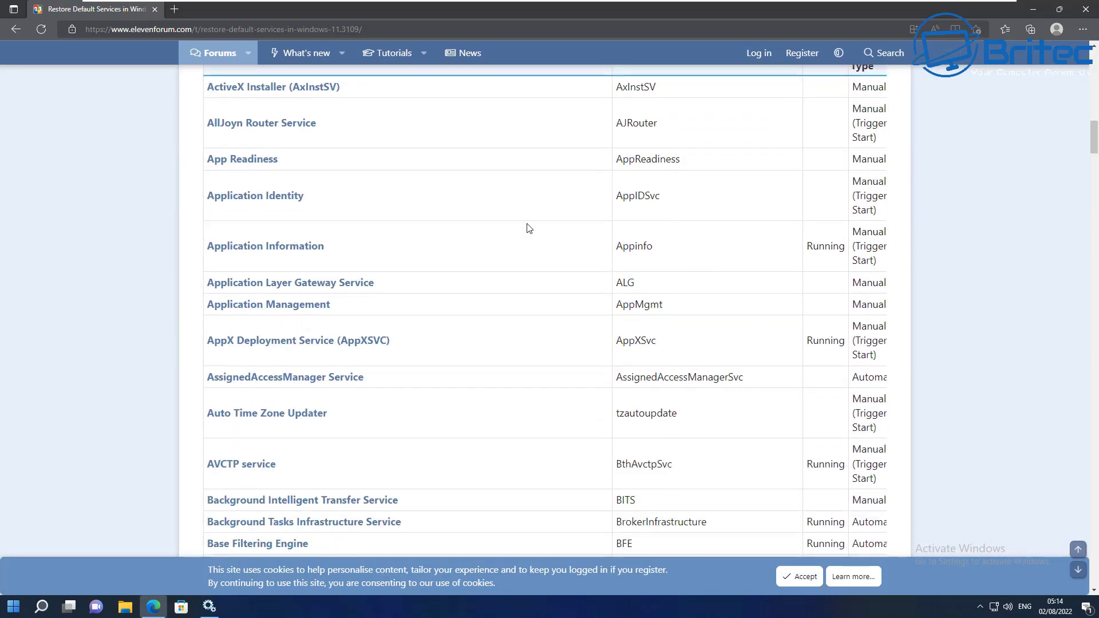
scroll(678, 228, "up", 3)
scroll(678, 228, "up", 1)
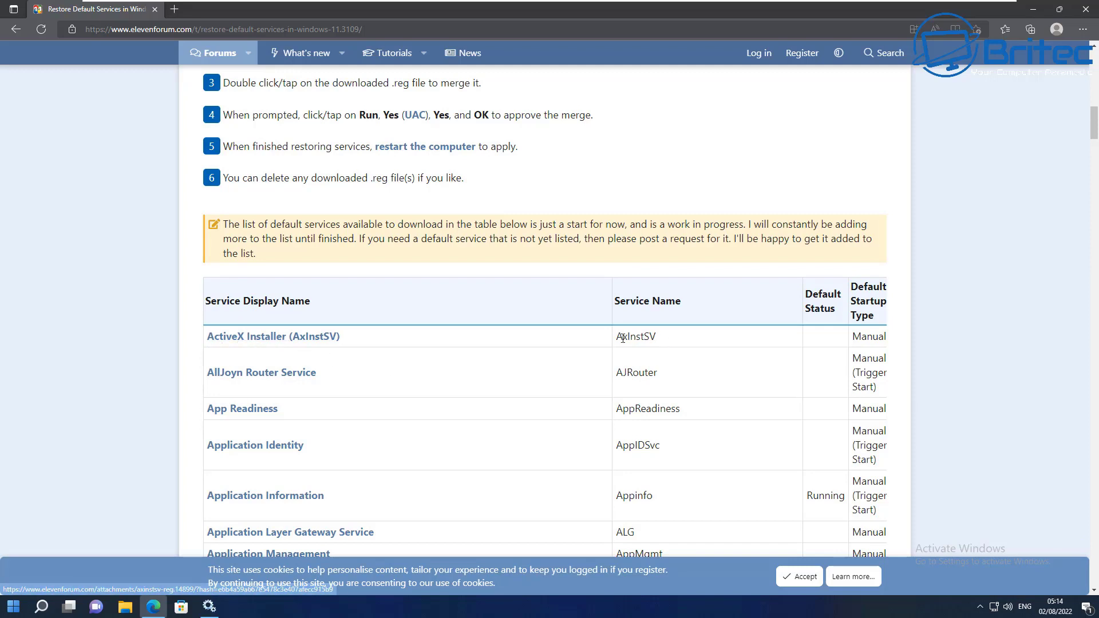
left_click_drag(616, 337, 662, 338)
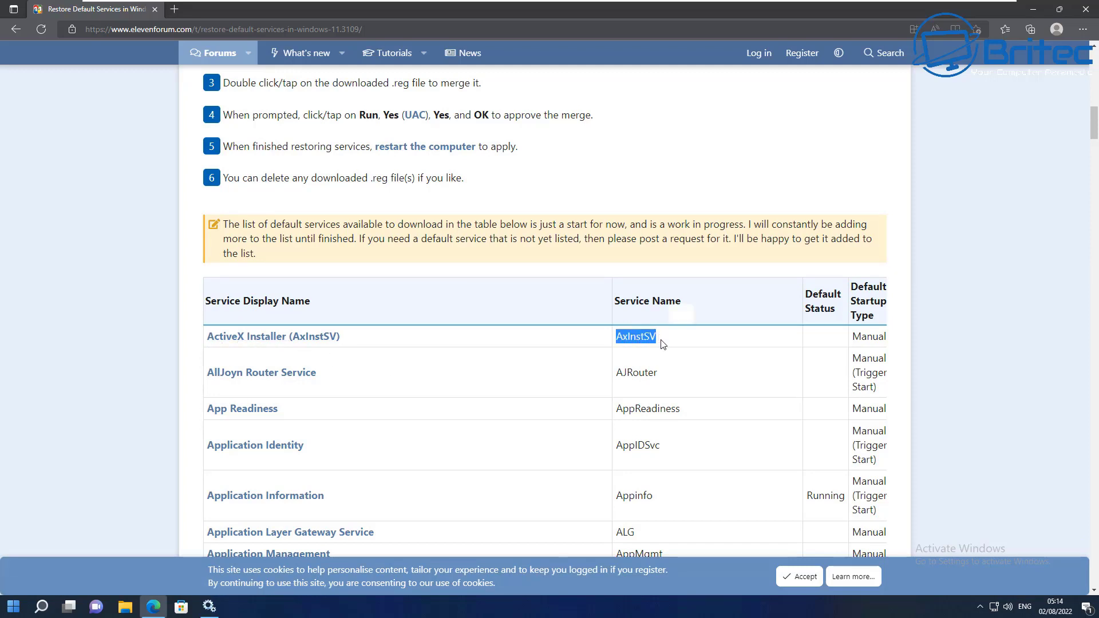
left_click(663, 339)
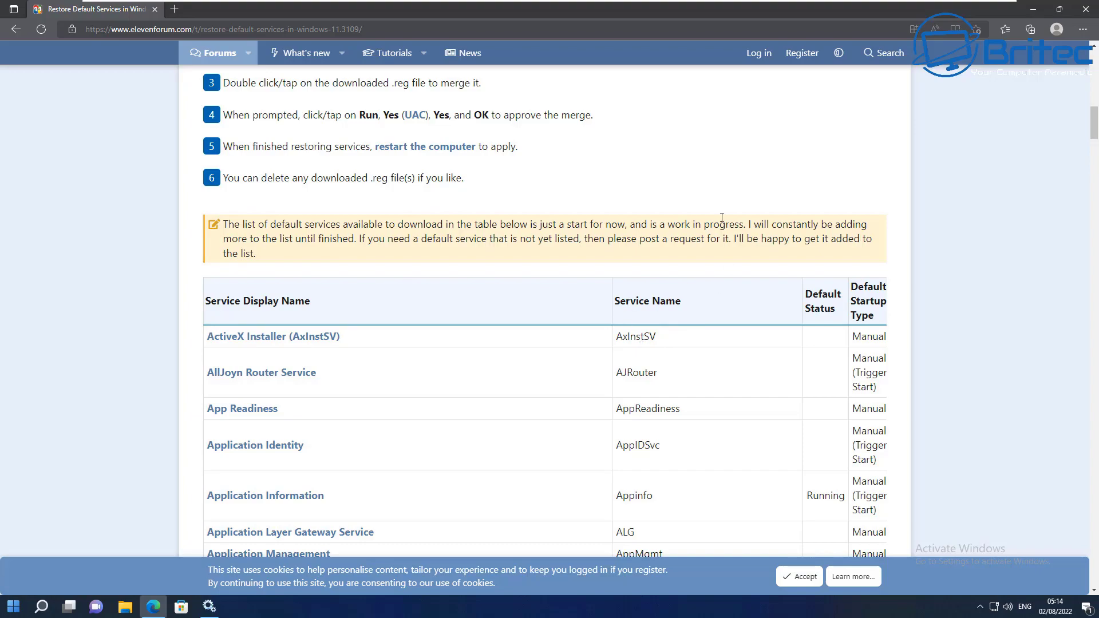
Step: Minimise Edge, return to Services, sort by Name and select ActiveX Installer
left_click(1059, 9)
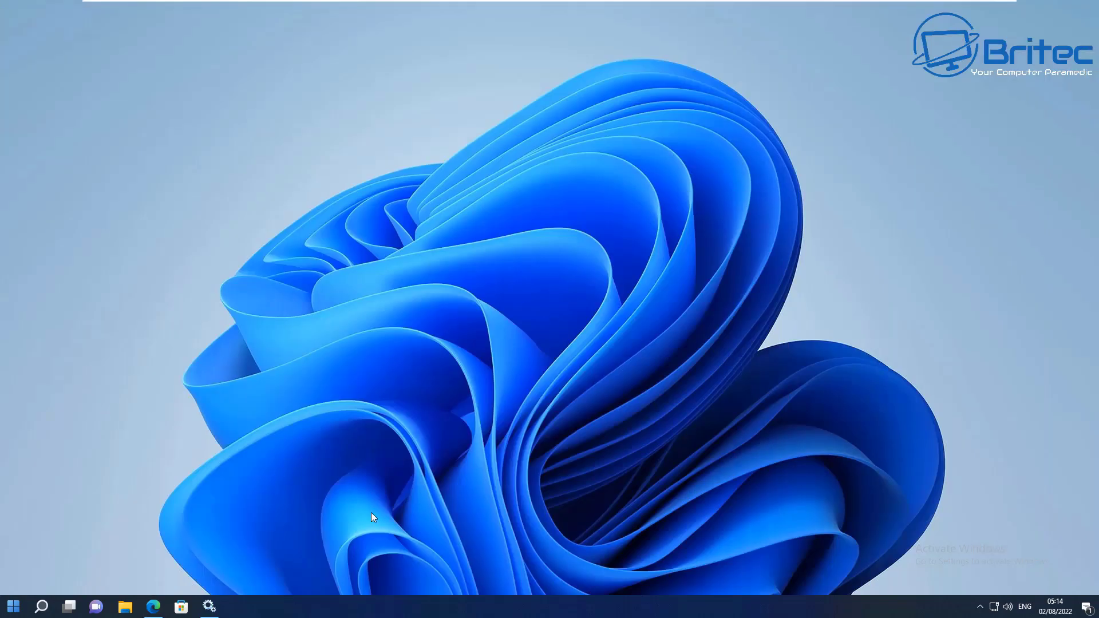
left_click(210, 607)
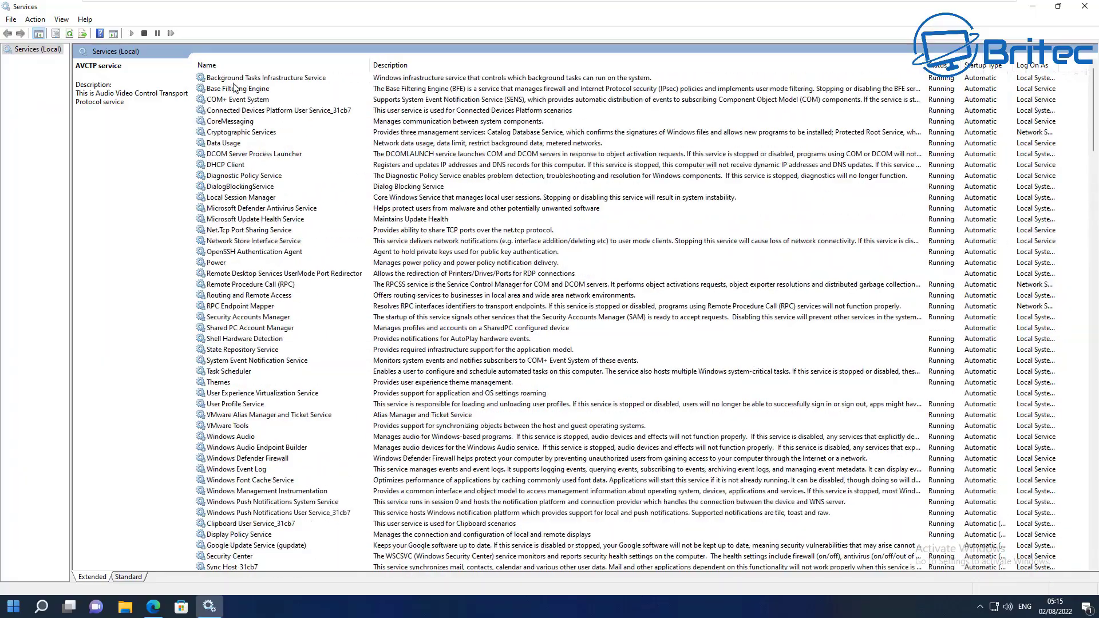
left_click(236, 61)
left_click(231, 80)
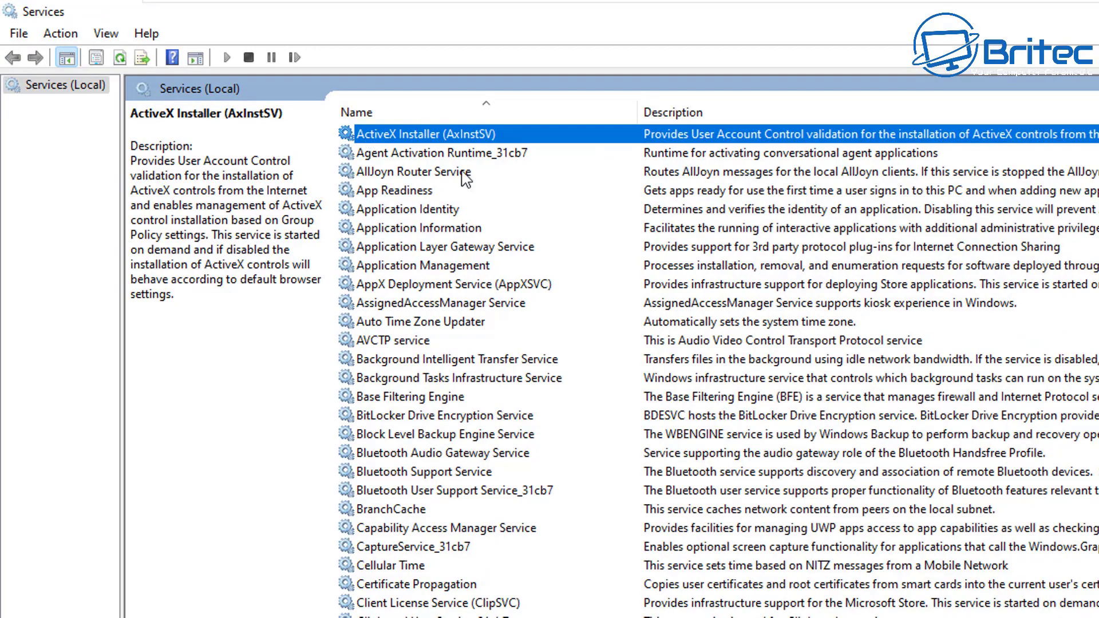
Step: Open ActiveX Installer (AxInstSV) properties, showing startup type Disabled, and select its service name
double_click(413, 134)
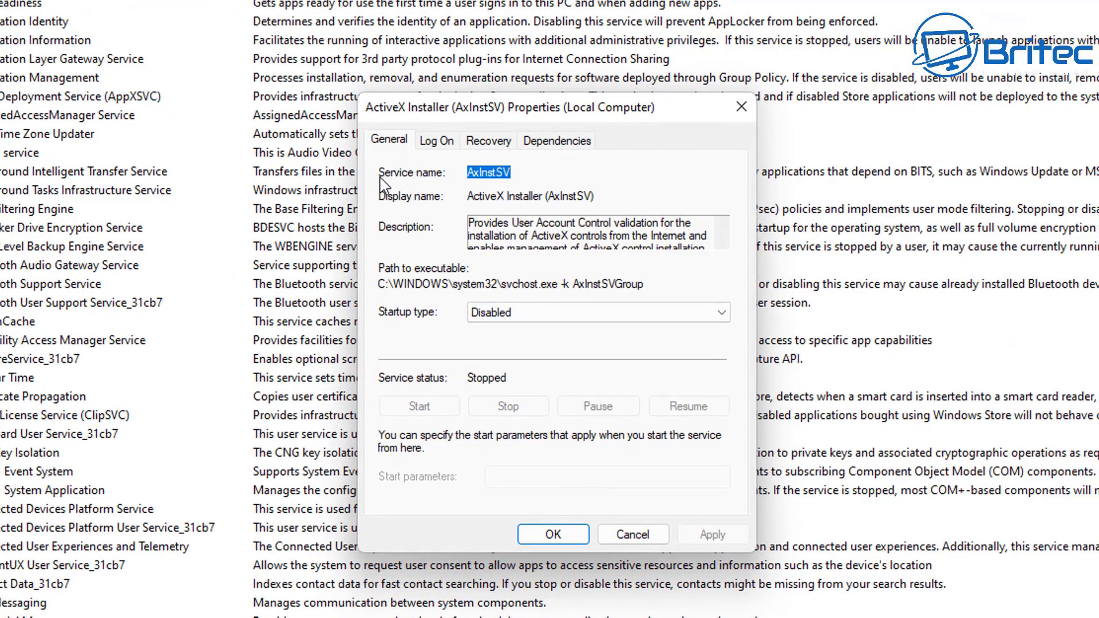
left_click_drag(517, 173, 458, 190)
left_click(518, 172)
left_click(480, 172)
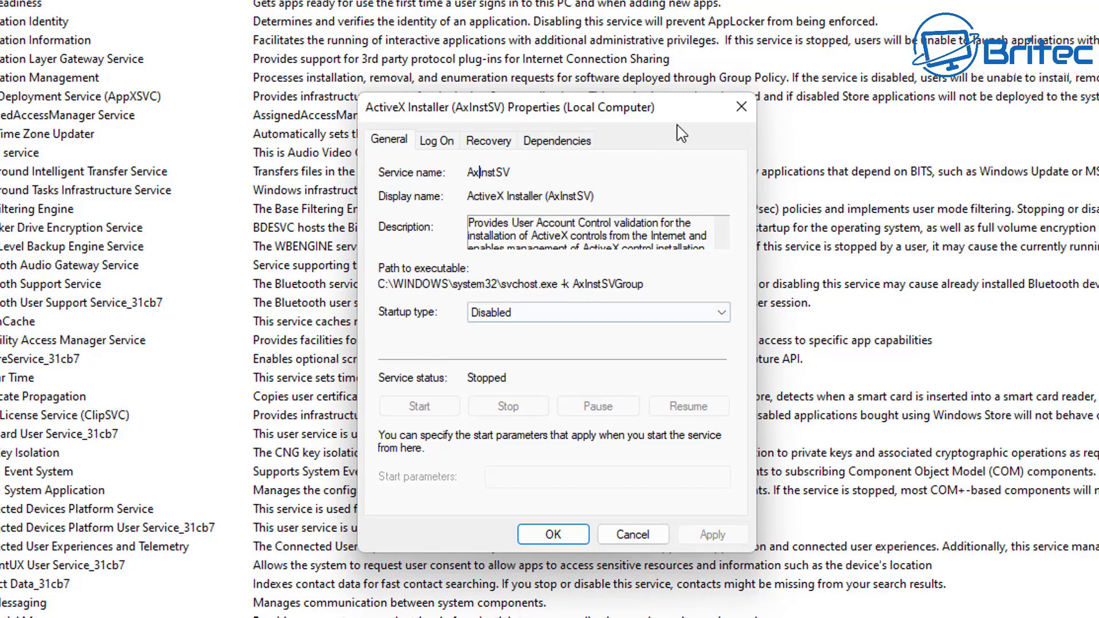
Step: Close the properties dialog and download AxInstSV.reg from the ElevenForum default-services table
left_click(741, 107)
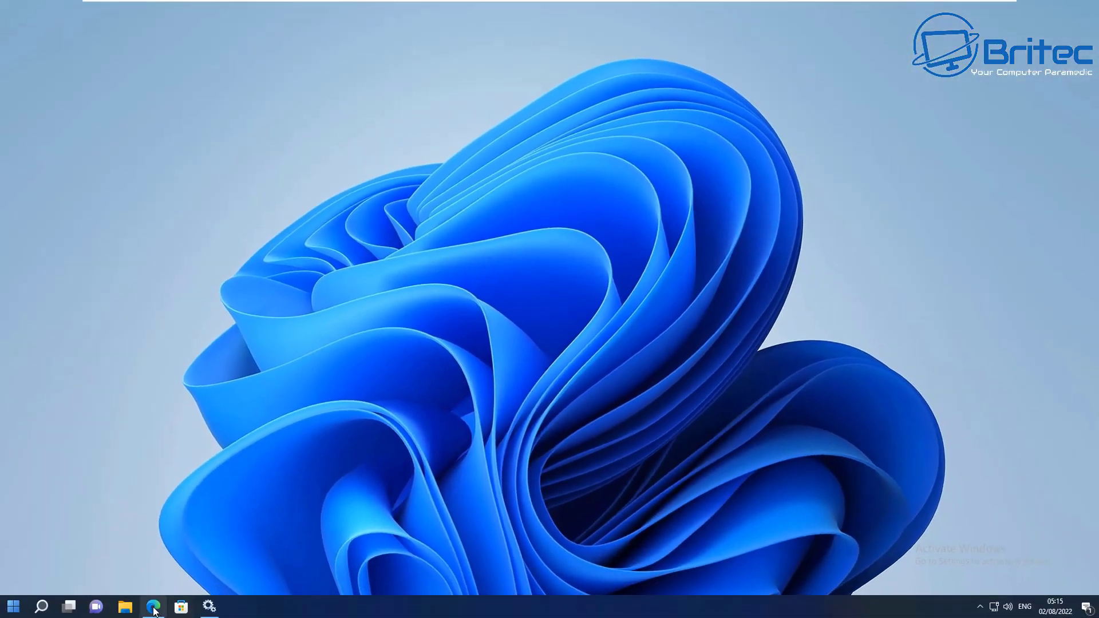
left_click(153, 607)
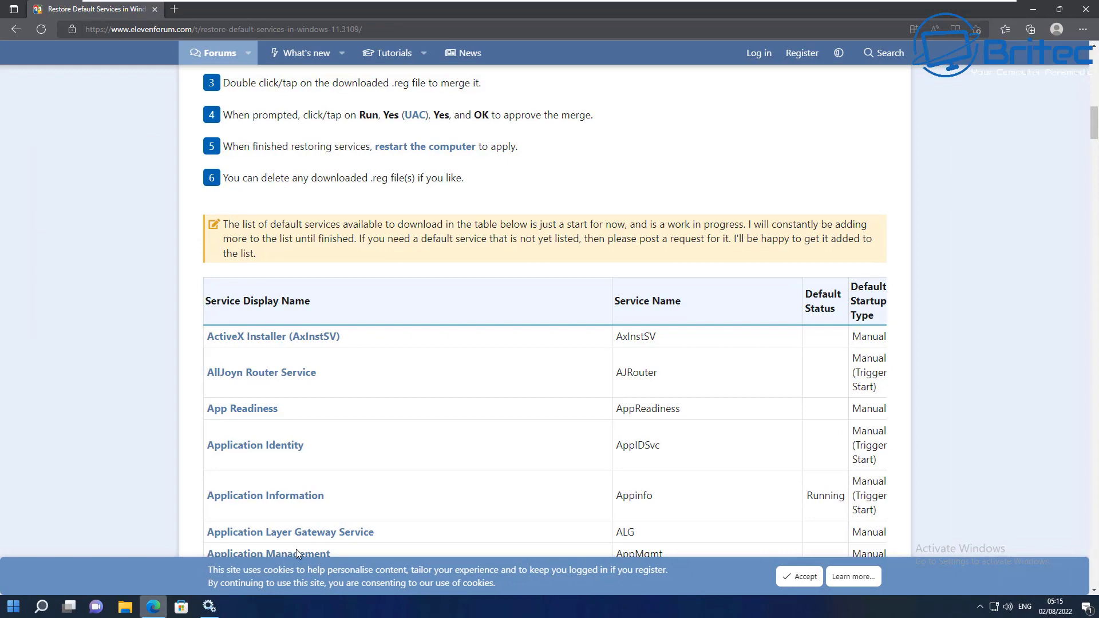
scroll(638, 336, "down", 2)
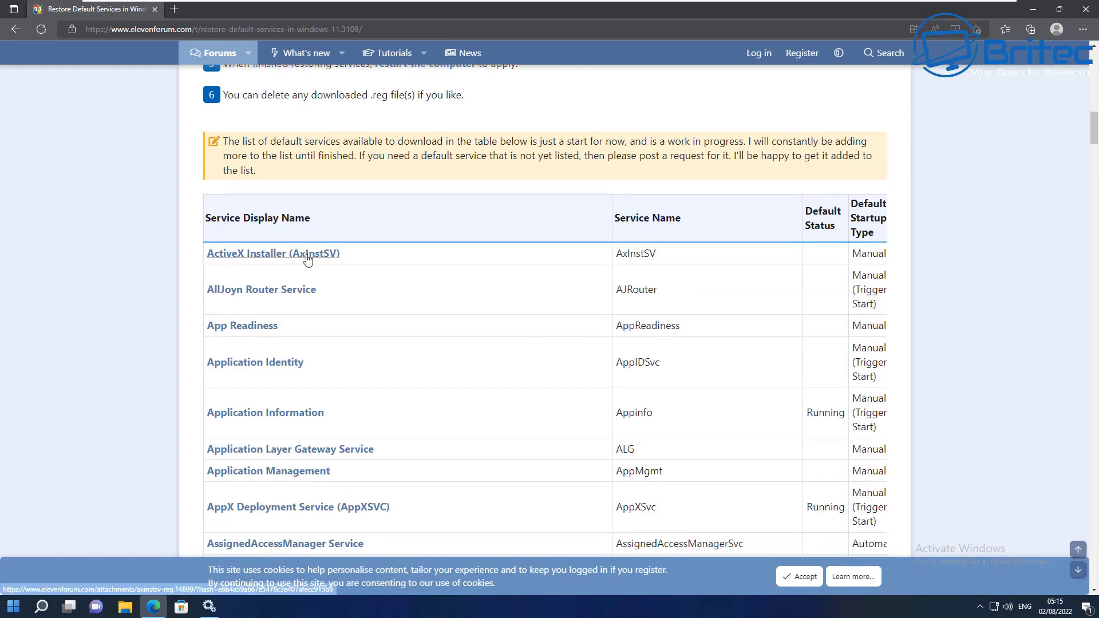
left_click(273, 256)
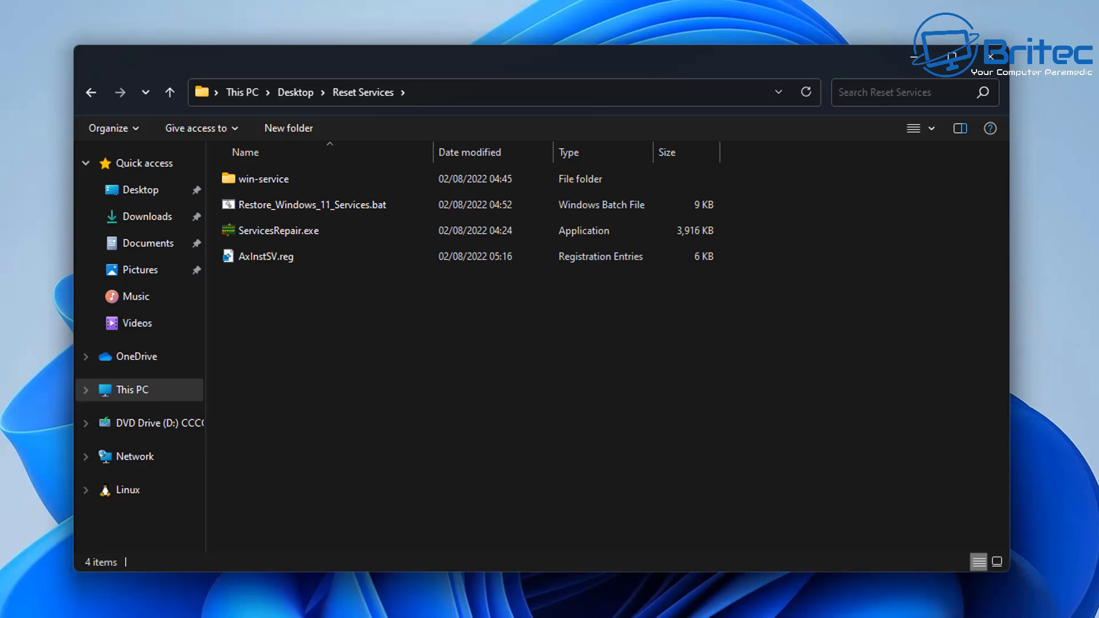
Step: Merge AxInstSV.reg, approving the UAC and Registry Editor prompts and dismissing the success message
double_click(278, 256)
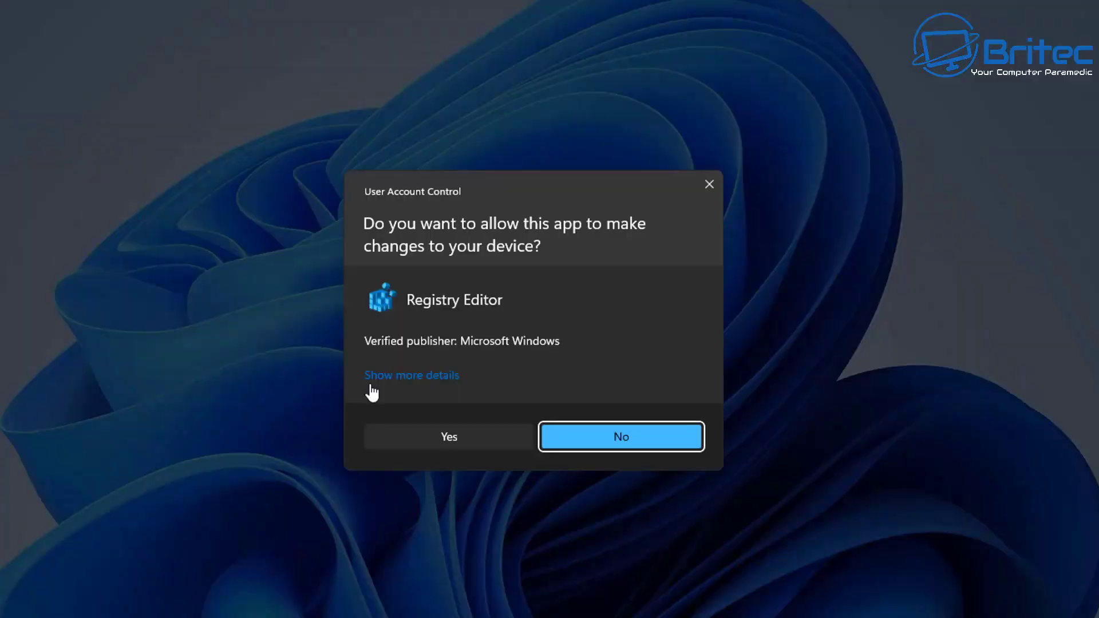
left_click(445, 434)
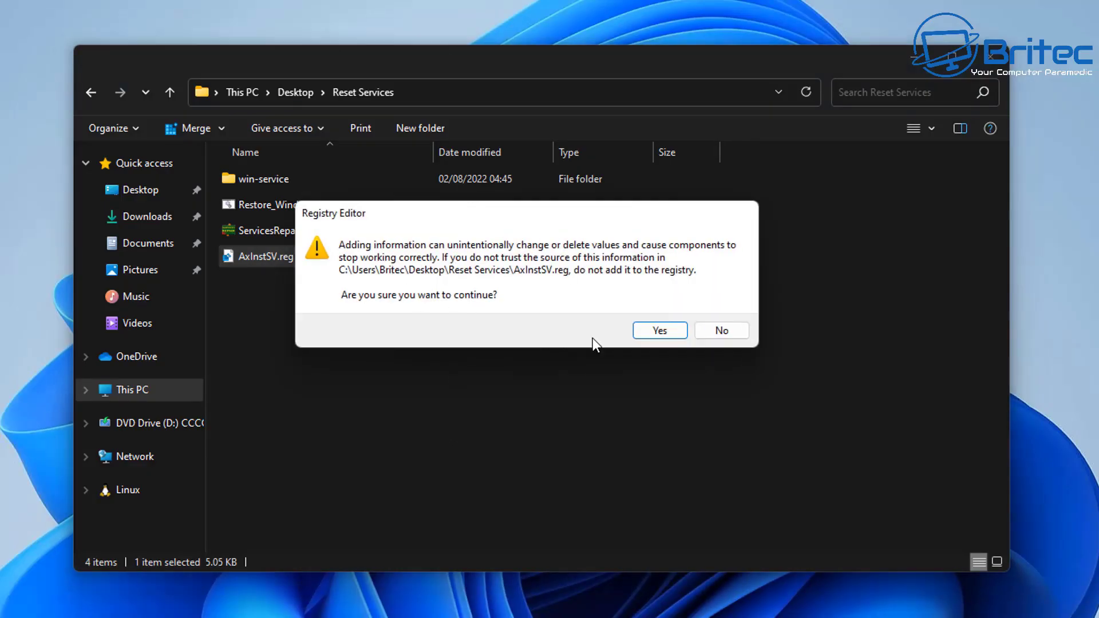
left_click(659, 331)
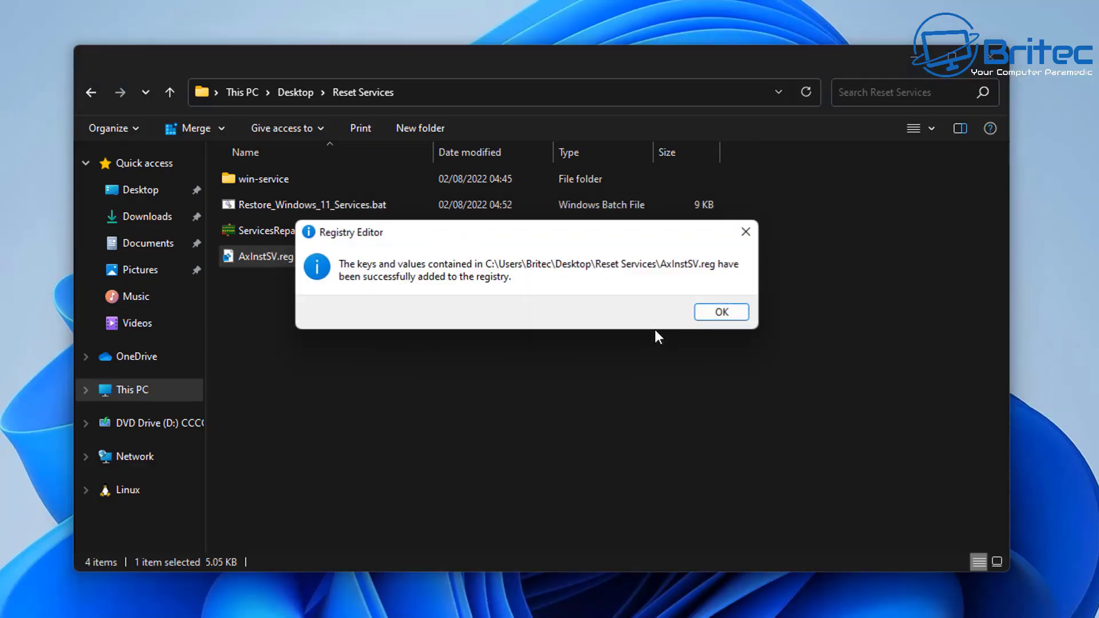
left_click(725, 313)
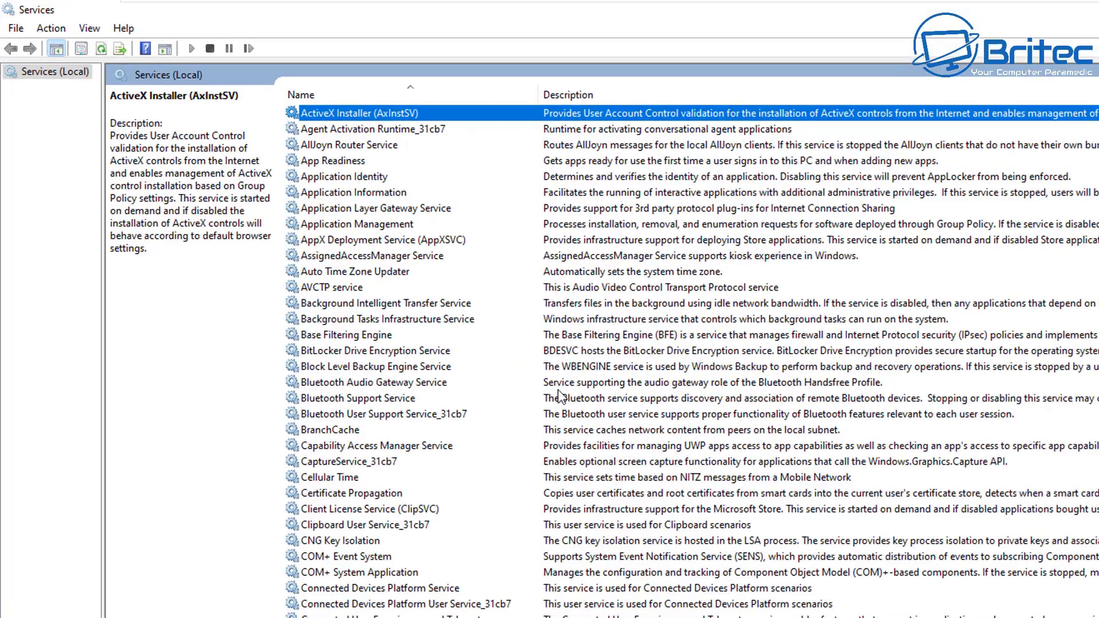
Step: Refresh Services, sort by Startup Type to confirm ActiveX Installer is Manual, then minimise it
left_click(101, 49)
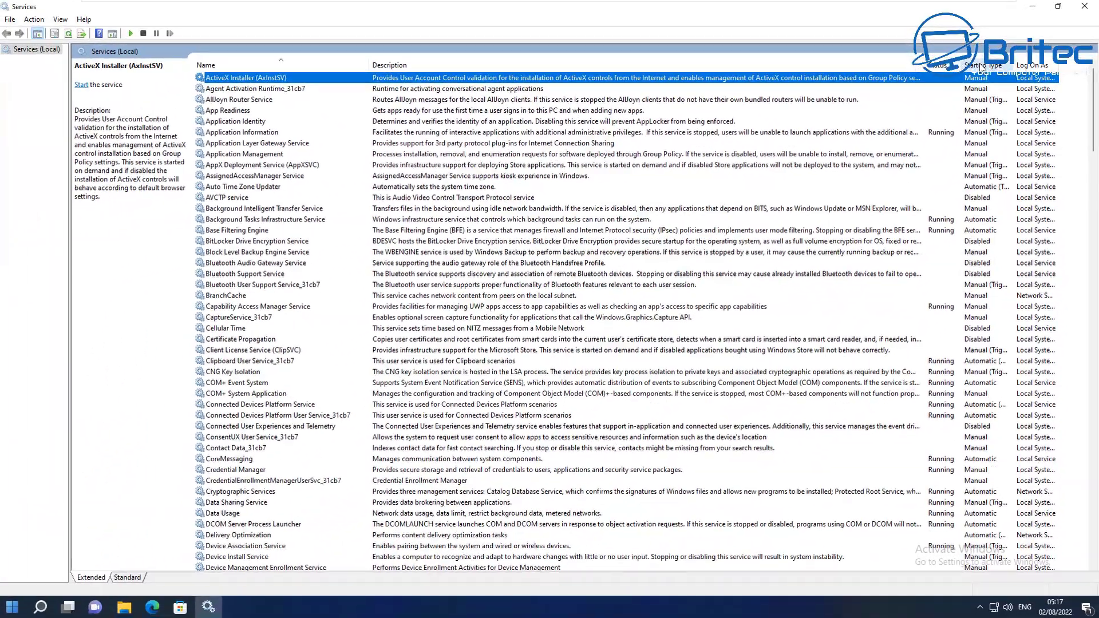
left_click(930, 94)
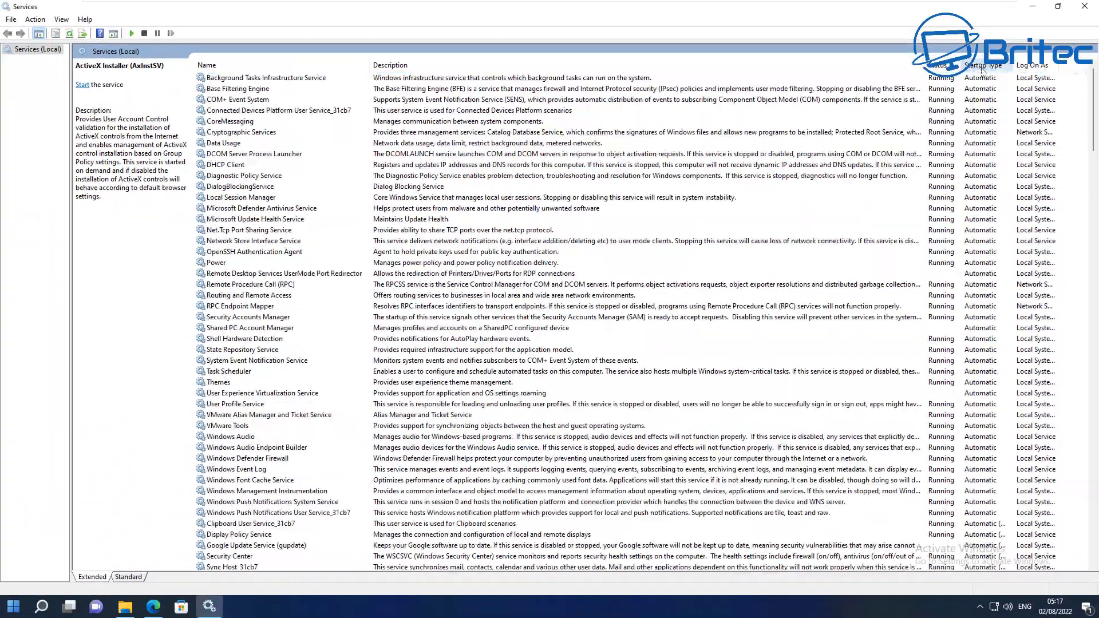
left_click_drag(1094, 112, 1094, 232)
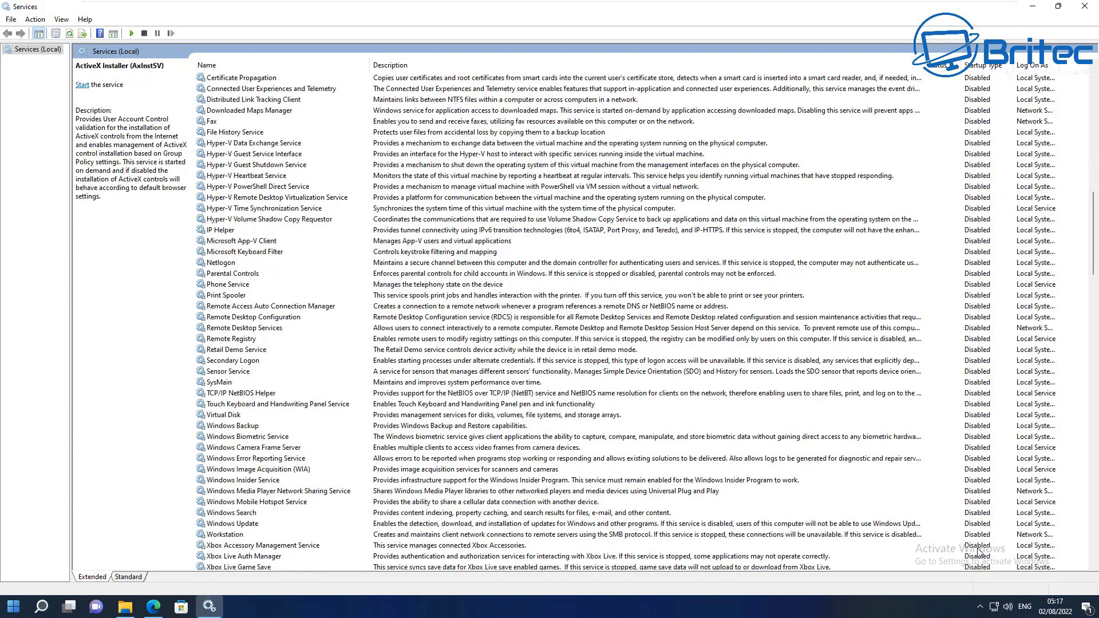
scroll(995, 467, "down", 1)
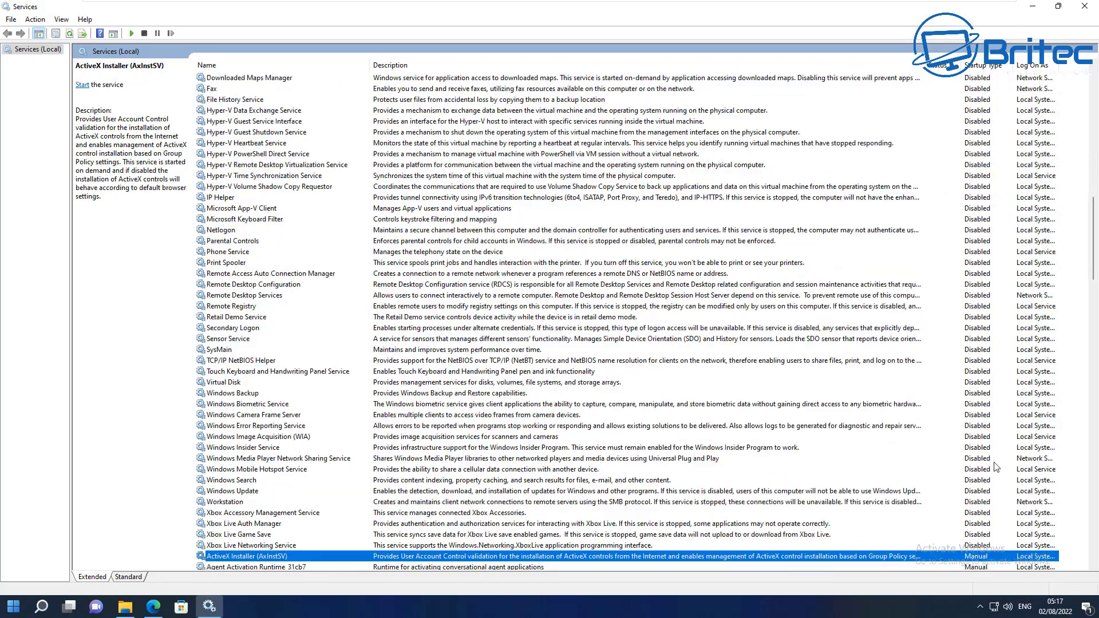
left_click(1033, 8)
Step: Select Restore_Windows_11_Services.bat, then browse into win-service, win-11 and its reg folder
left_click(410, 324)
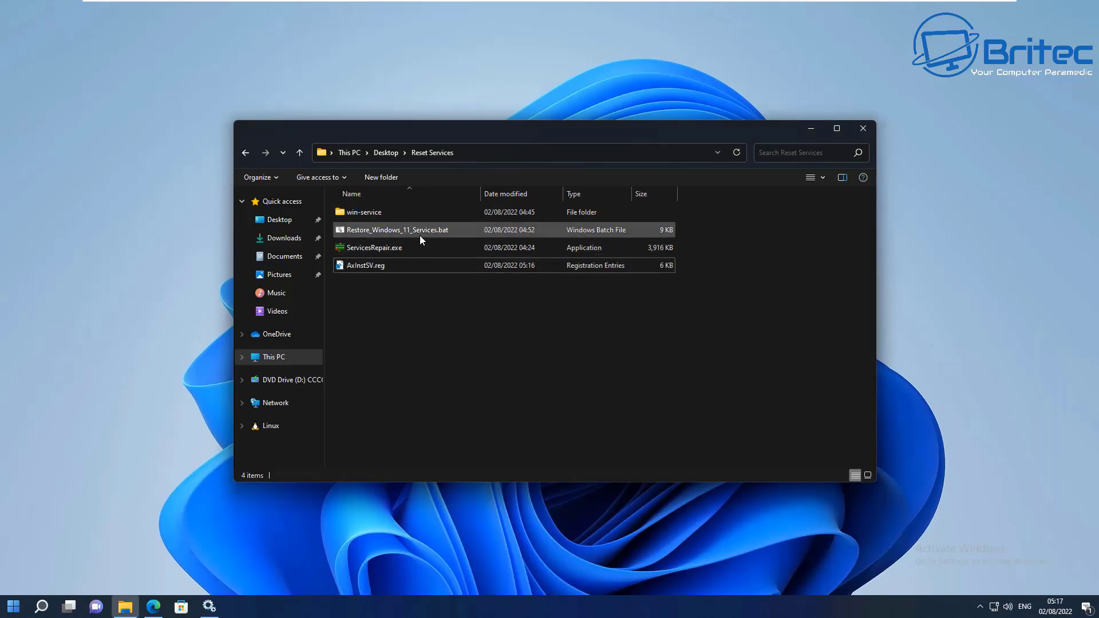
left_click(394, 232)
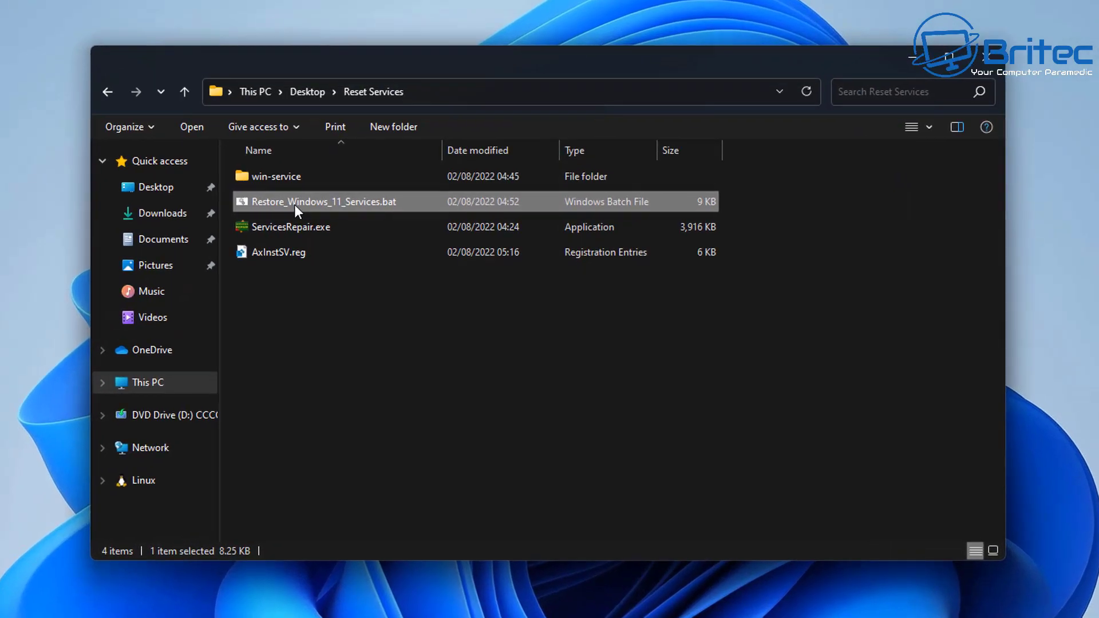
double_click(274, 183)
double_click(265, 183)
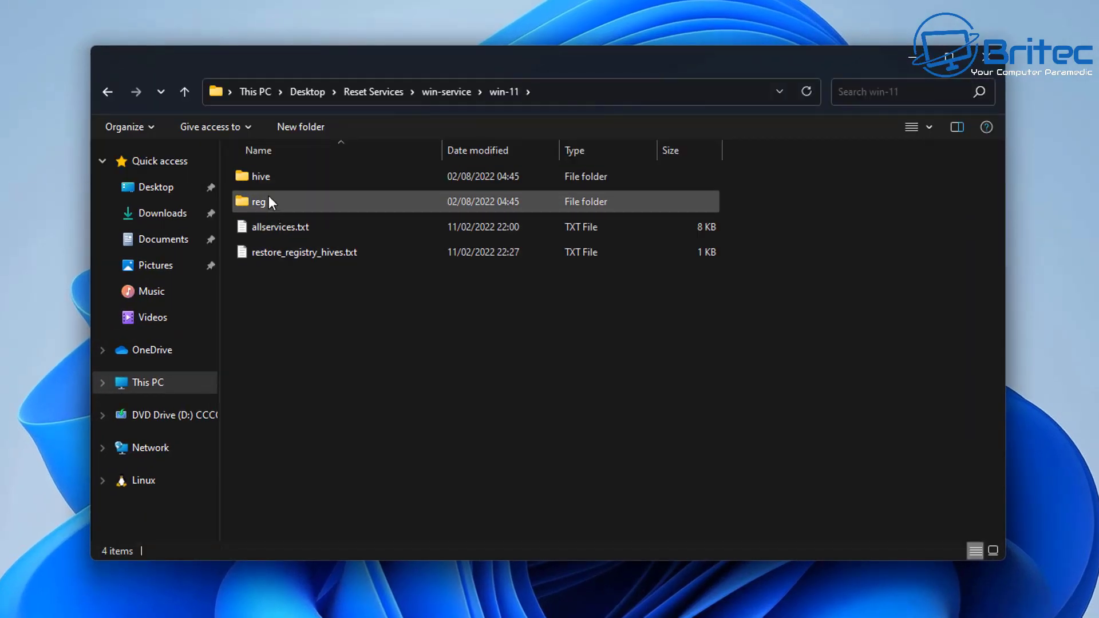
double_click(262, 202)
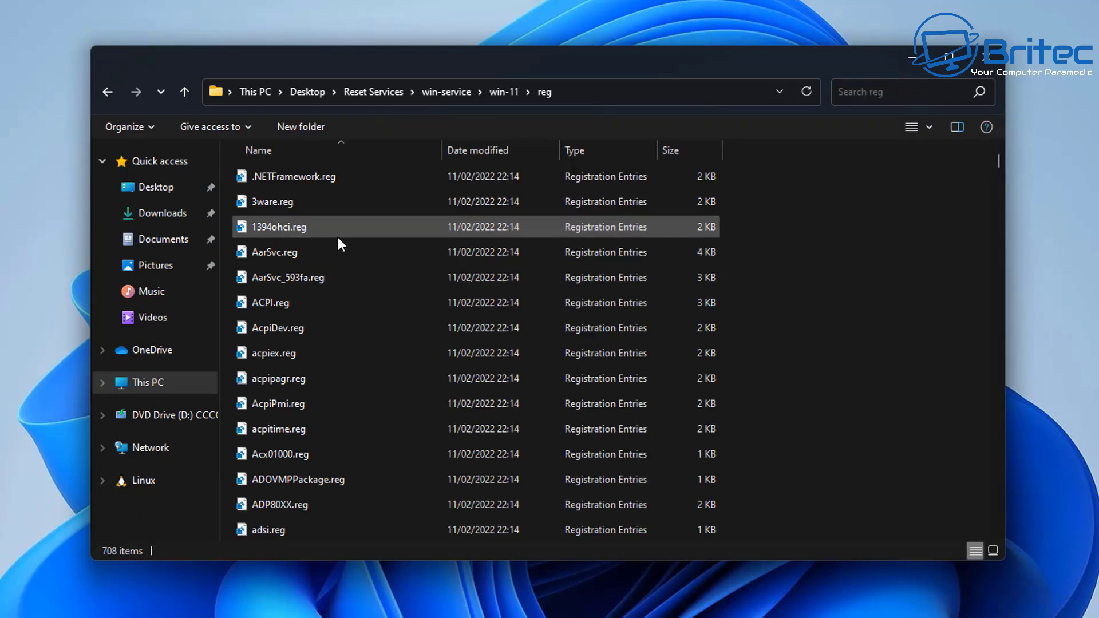
scroll(338, 237, "down", 20)
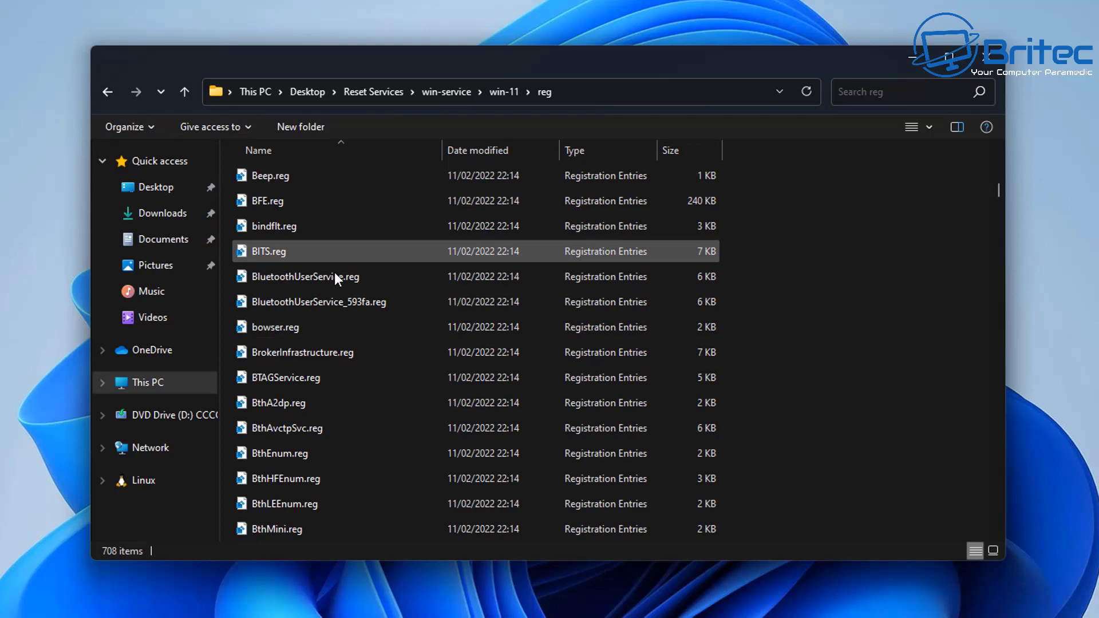
Step: Open the hive folder, then go back up through win-11 and win-service to Reset Services
left_click(104, 93)
double_click(273, 177)
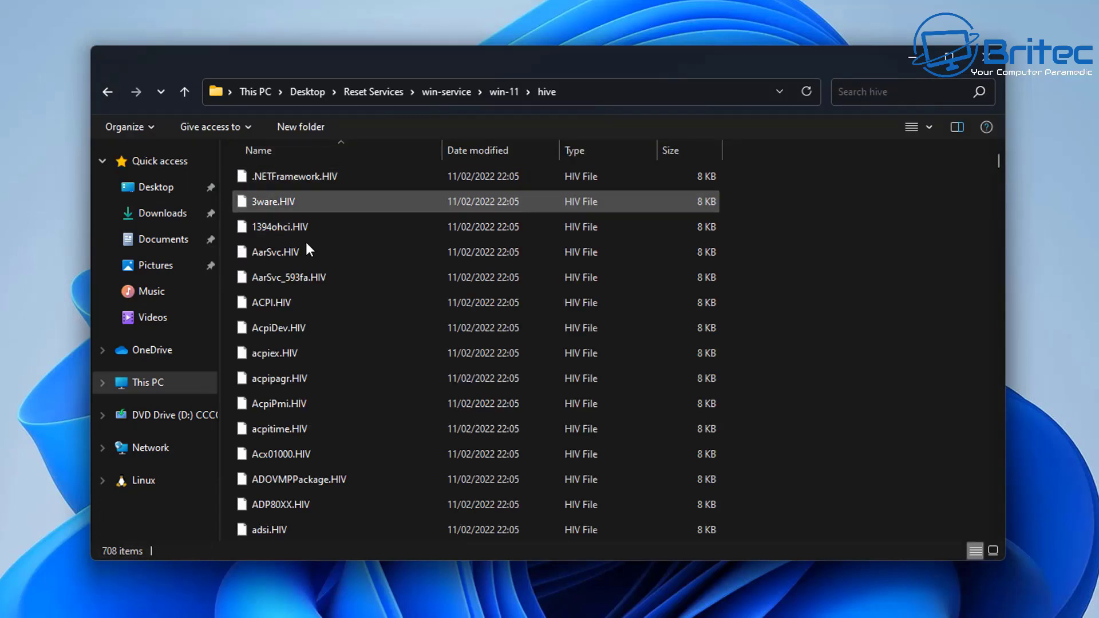
scroll(337, 384, "down", 12)
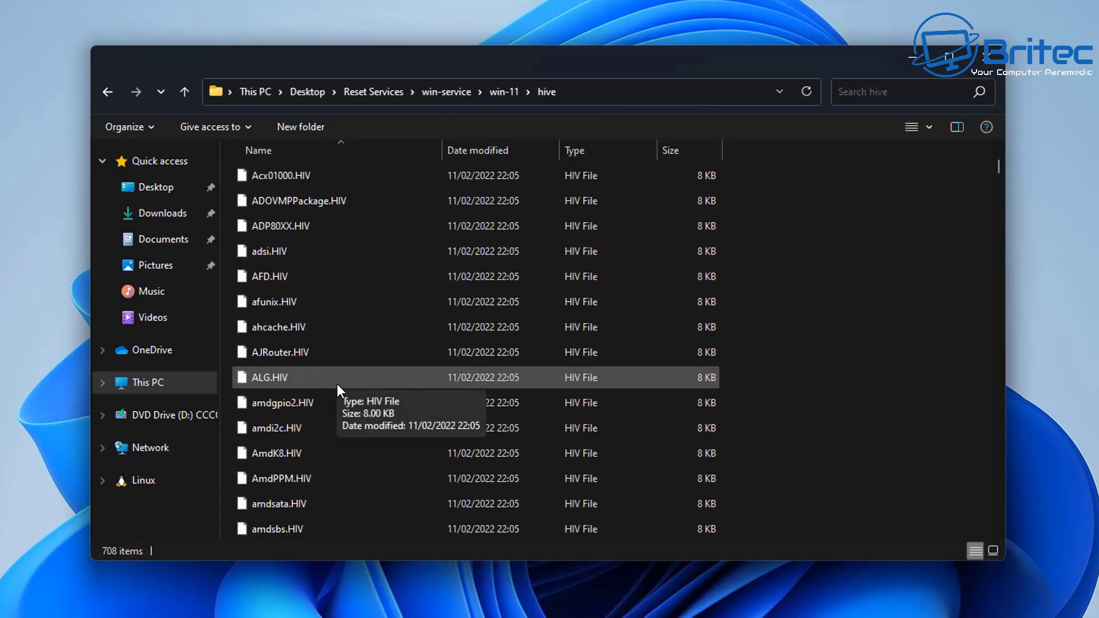
left_click(108, 93)
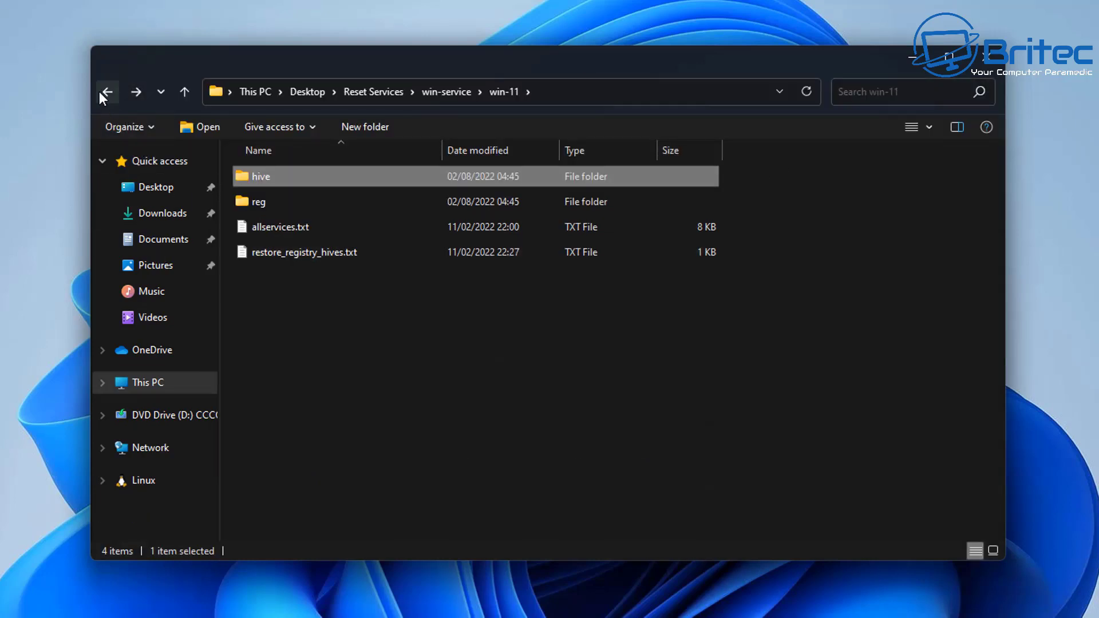
left_click(98, 92)
left_click(105, 91)
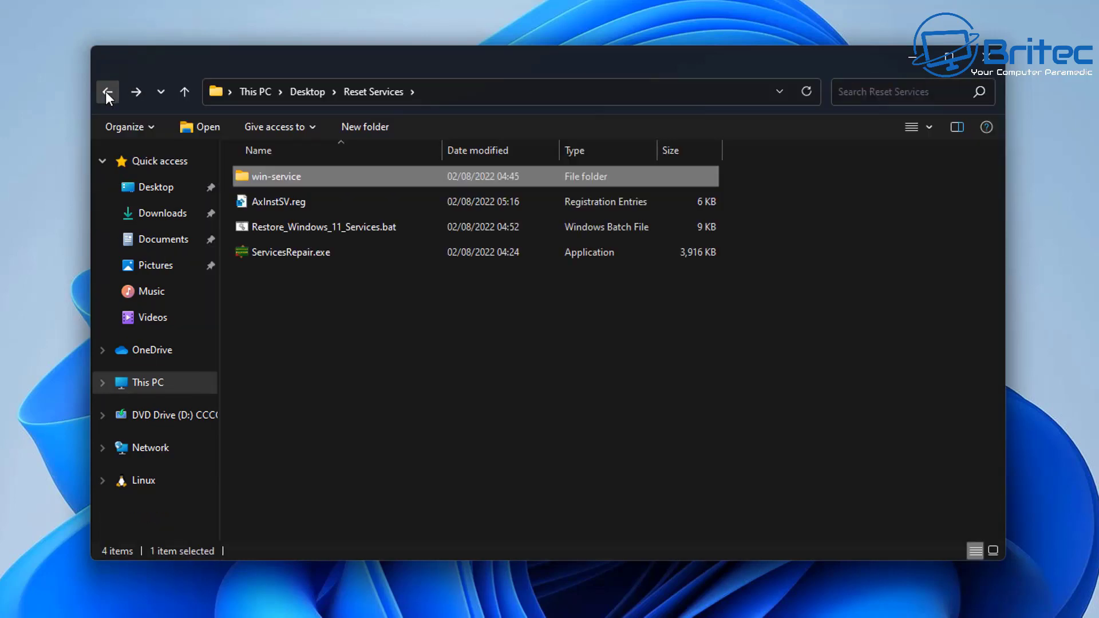
Step: Subscribe to the Freebooter YouTube channel with All notifications turned on
left_click(300, 252)
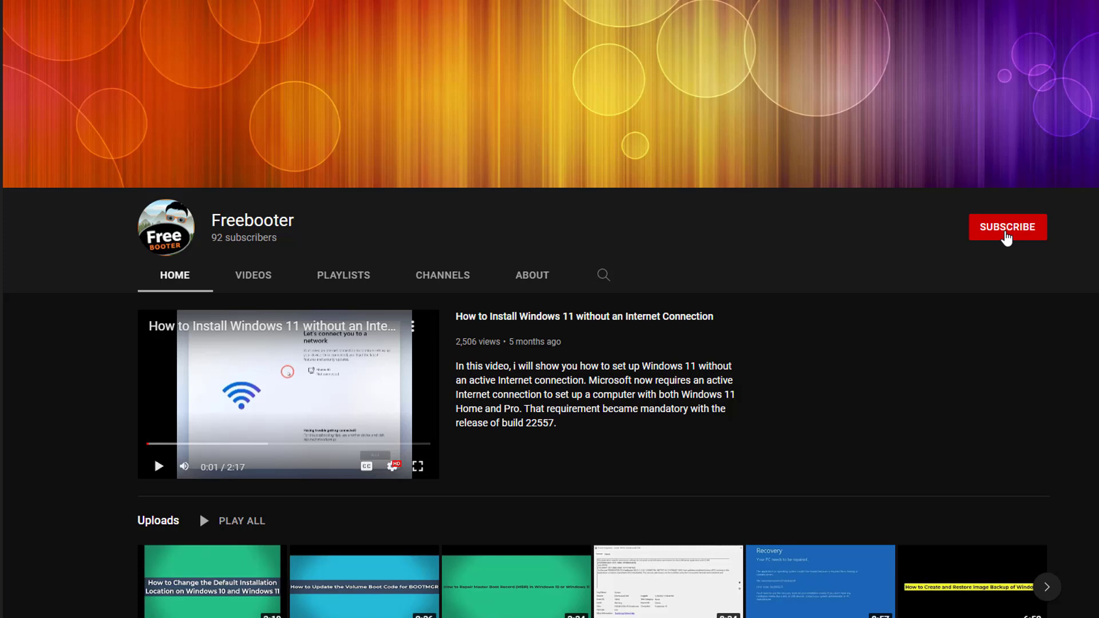
left_click(1006, 238)
left_click(1036, 232)
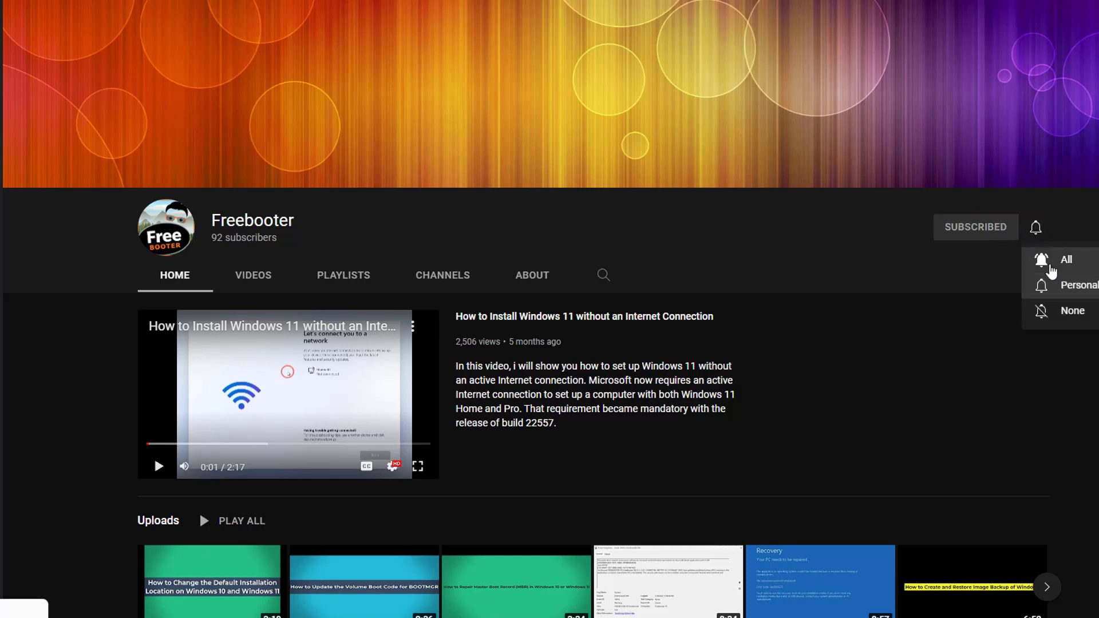
left_click(1052, 270)
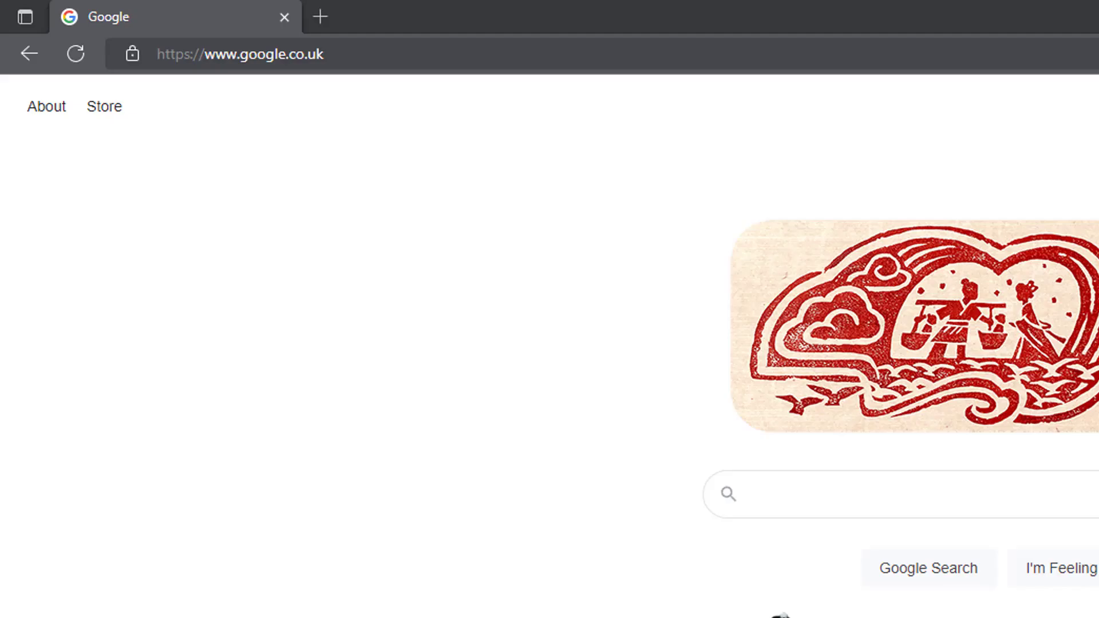
Step: Paste the ElevenForum attachment link into Edge's address bar to download Restore_Windows_Services.bat
left_click(240, 55)
right_click(239, 55)
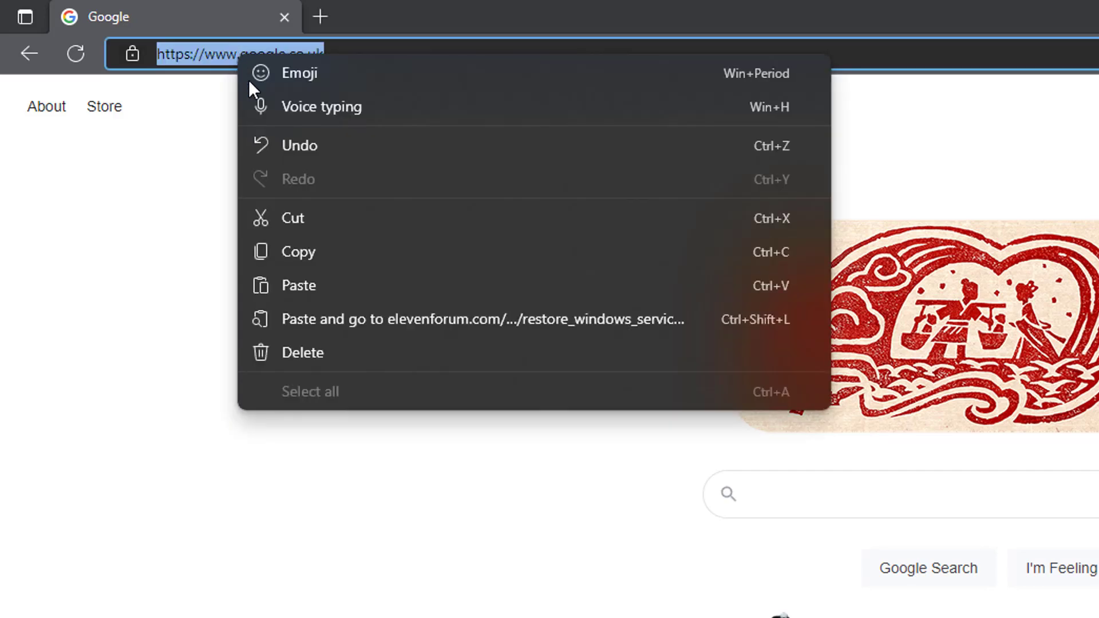
left_click(301, 285)
left_click(318, 421)
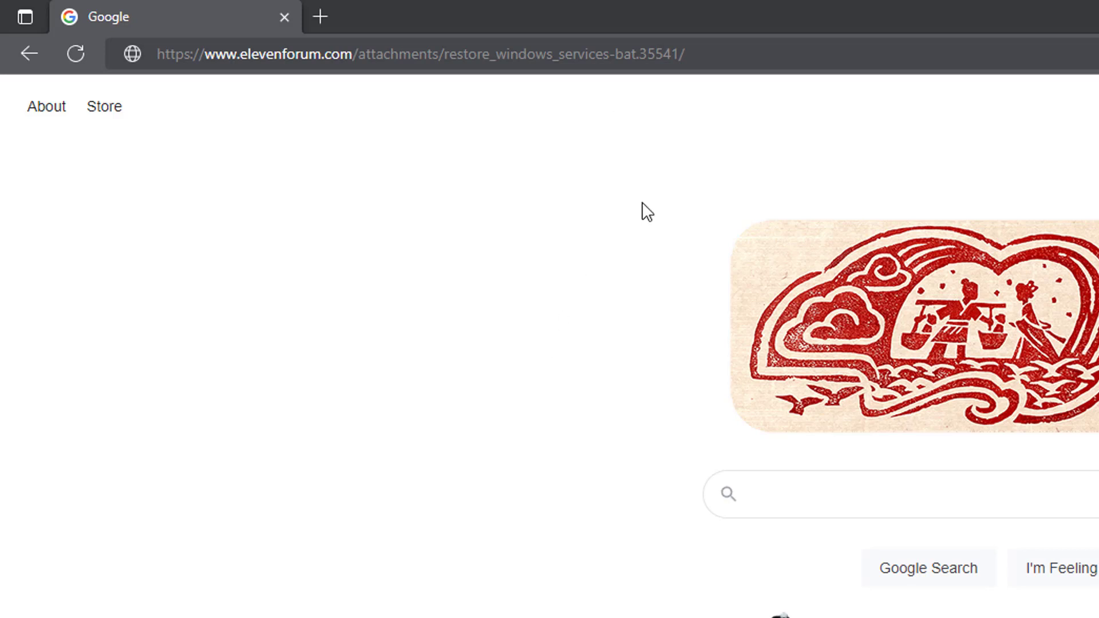
left_click(695, 59)
key("Return")
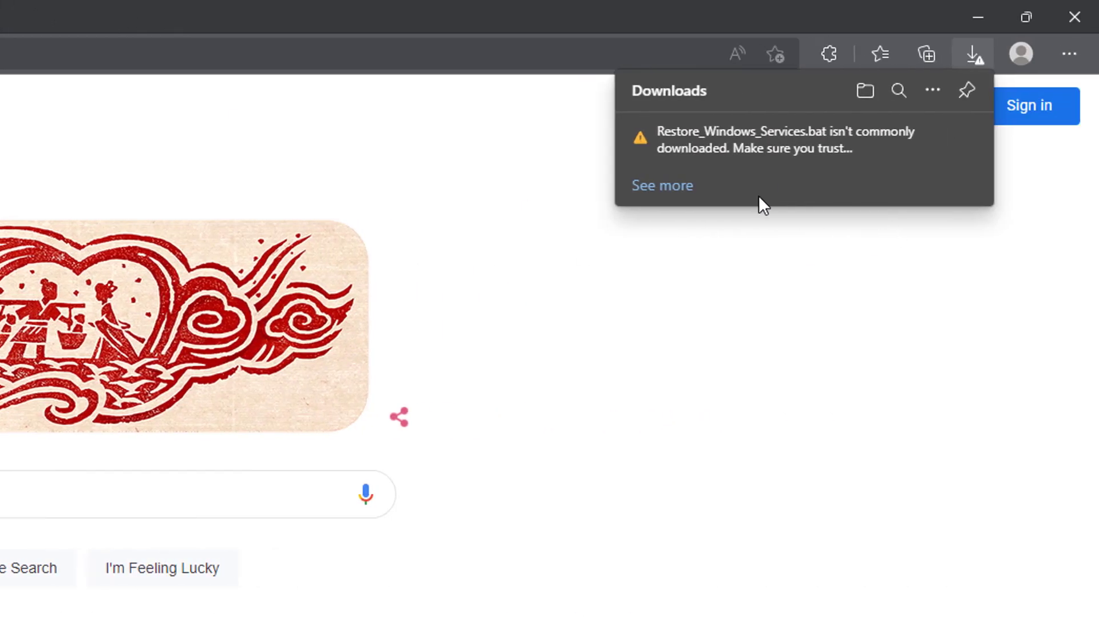
Step: Keep the flagged batch file anyway past the SmartScreen warning
mouse_move(771, 149)
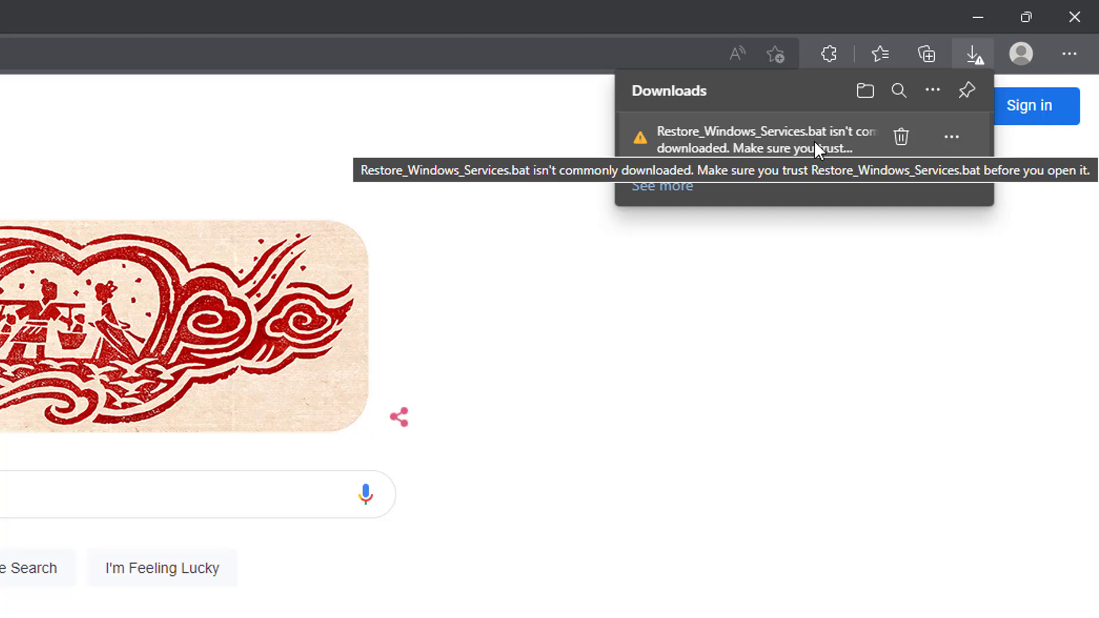
left_click(950, 143)
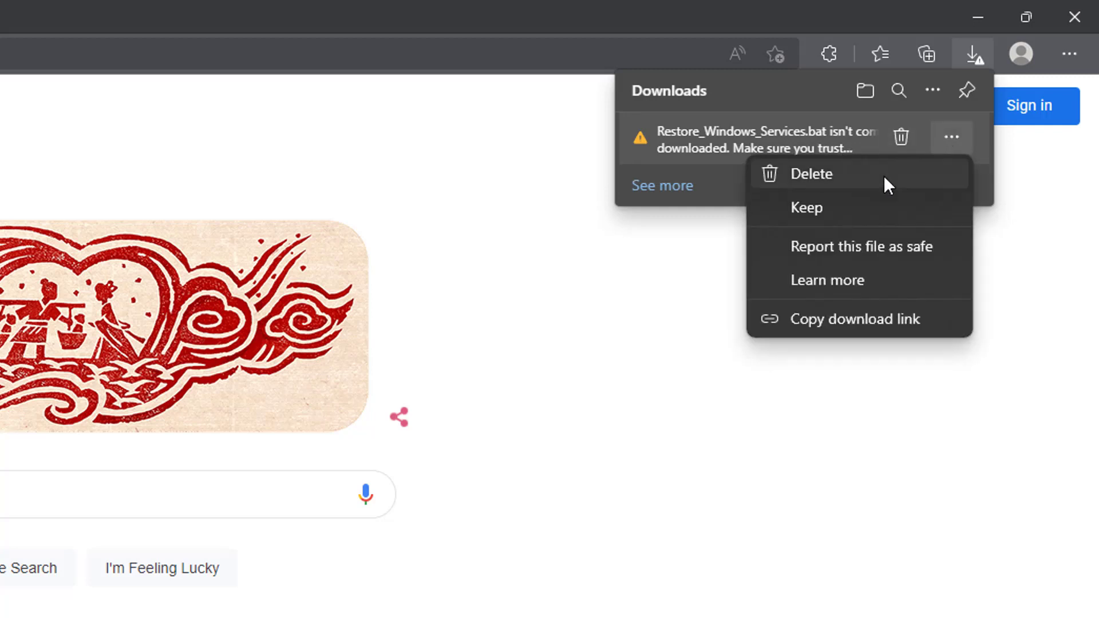
left_click(846, 211)
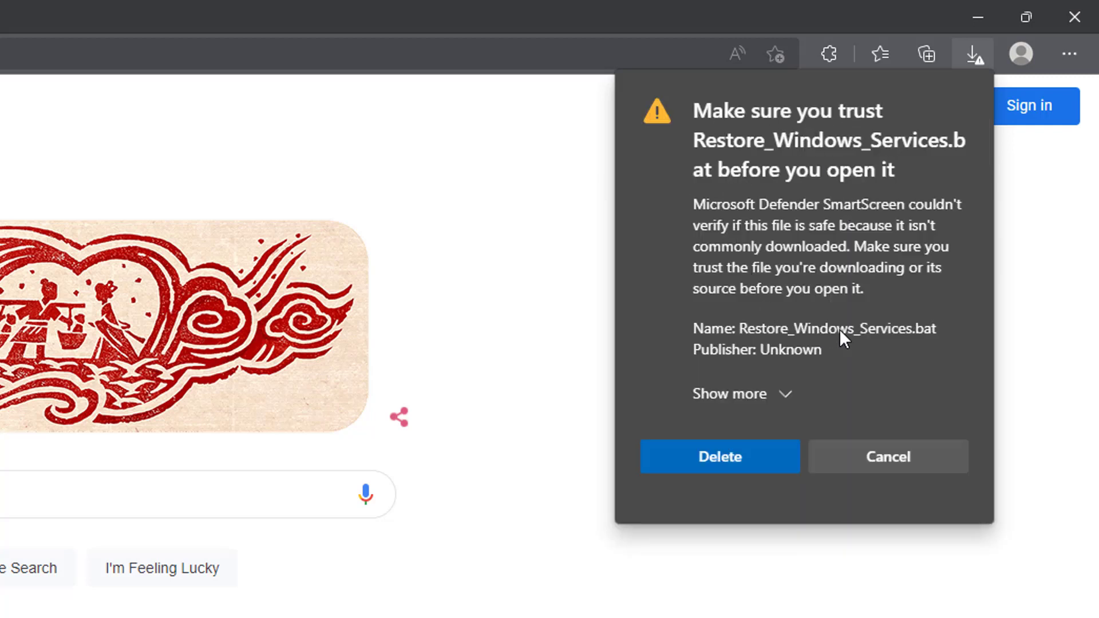
left_click(784, 395)
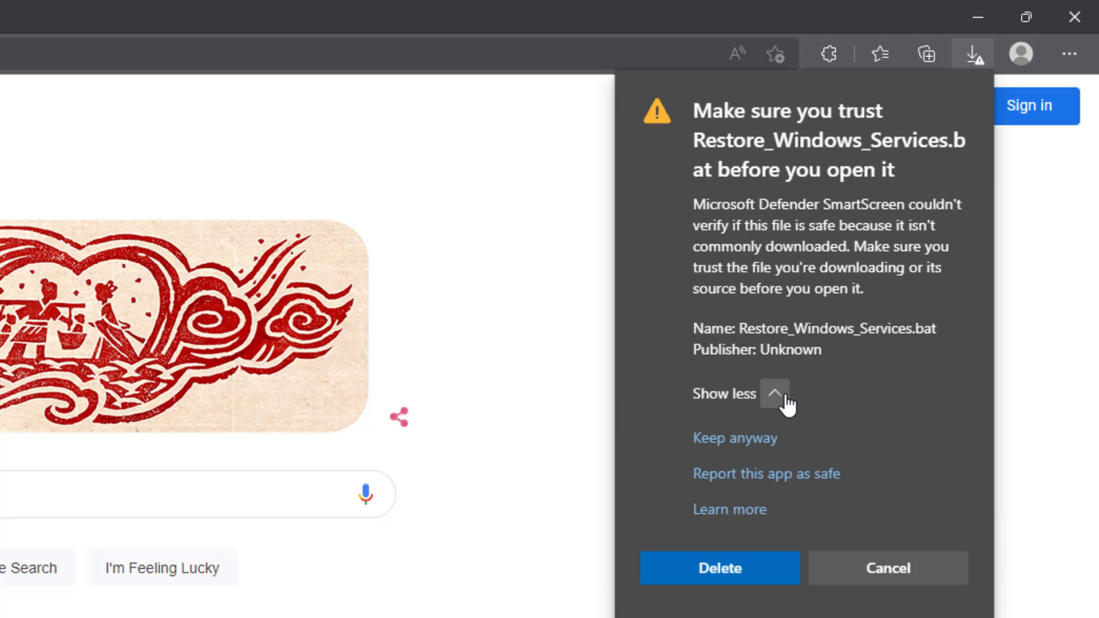
left_click(755, 441)
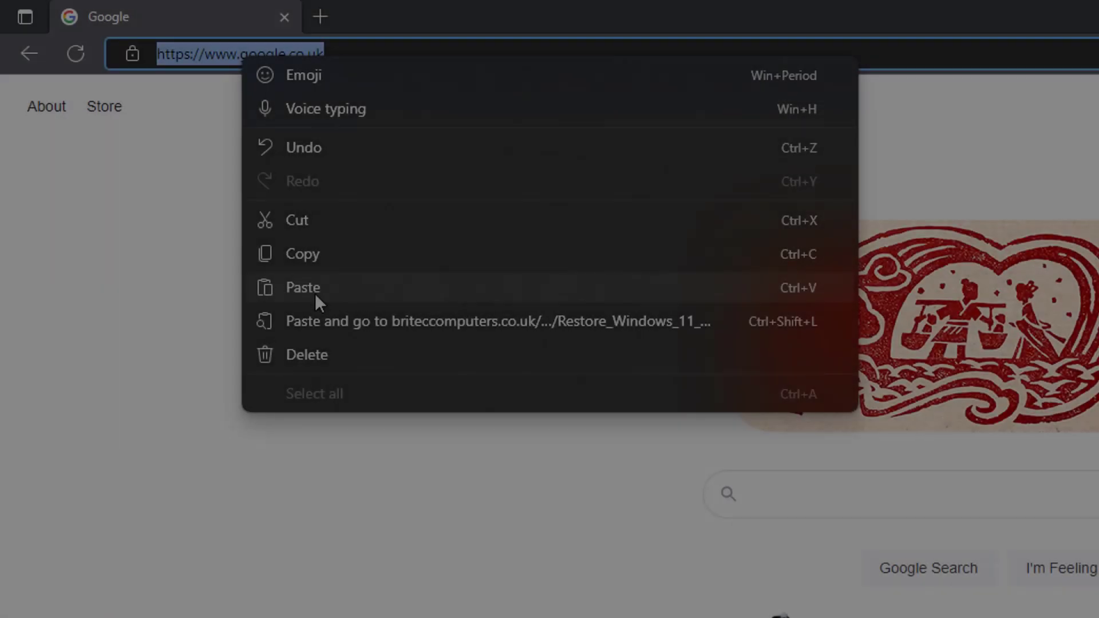
Step: Download Restore_Windows_11_Services_to_Default.7z from the Britec Computers link and show it in its folder
left_click(315, 293)
key("Return")
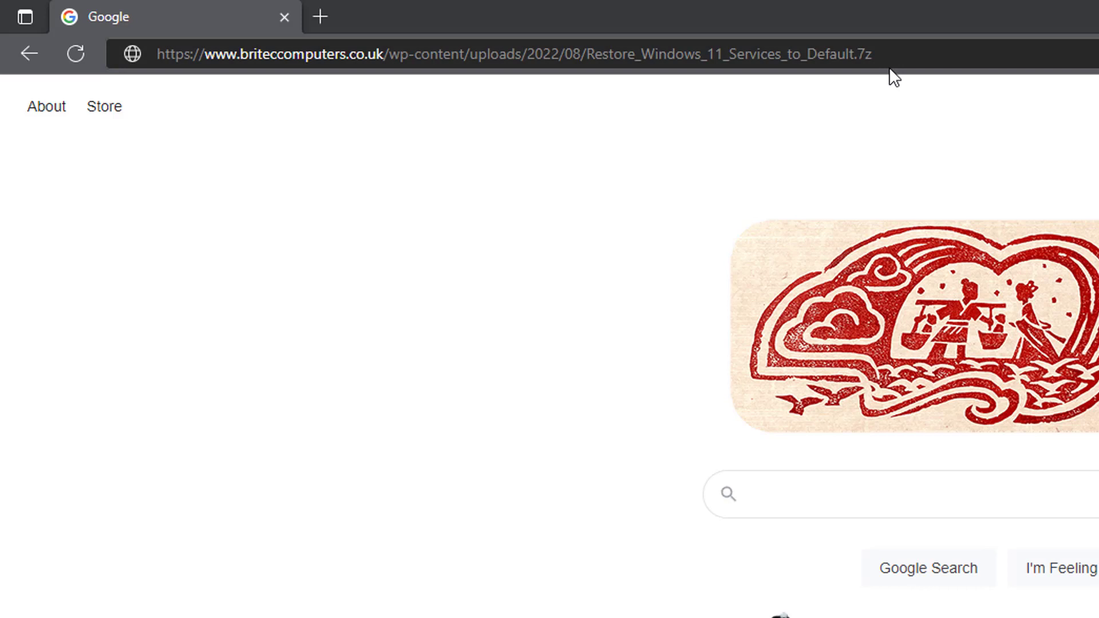
left_click(900, 49)
key("Escape")
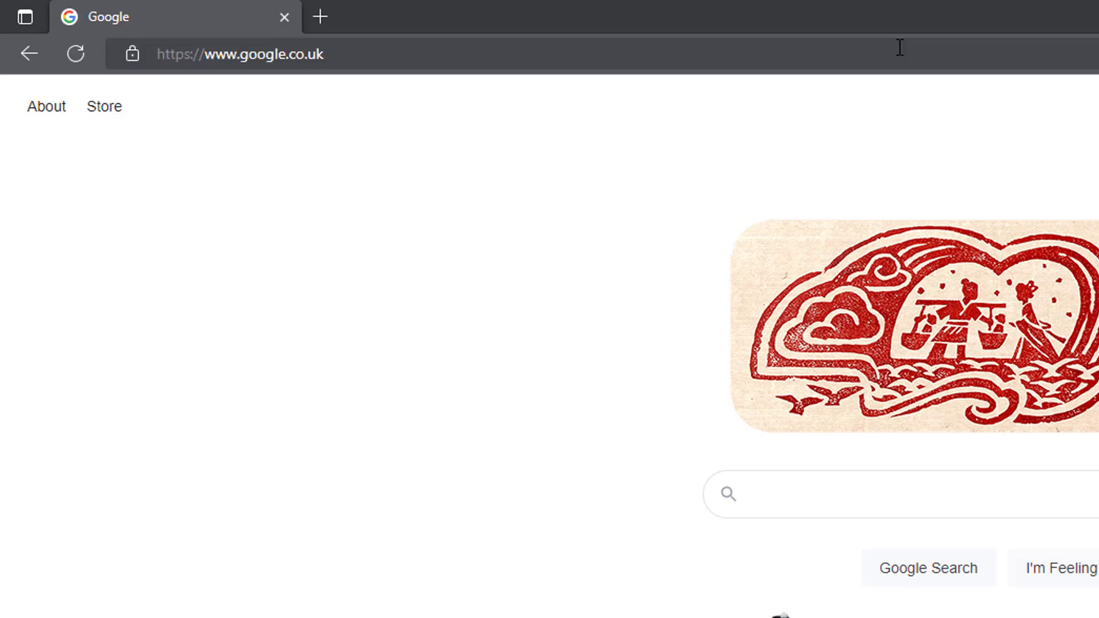
left_click(1079, 50)
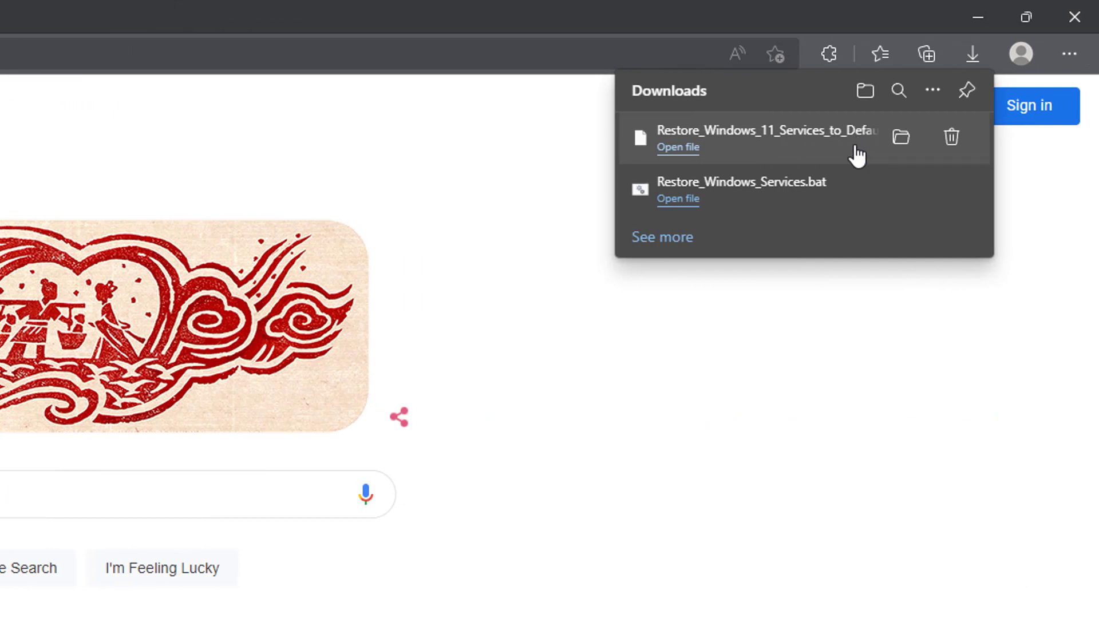
left_click(900, 138)
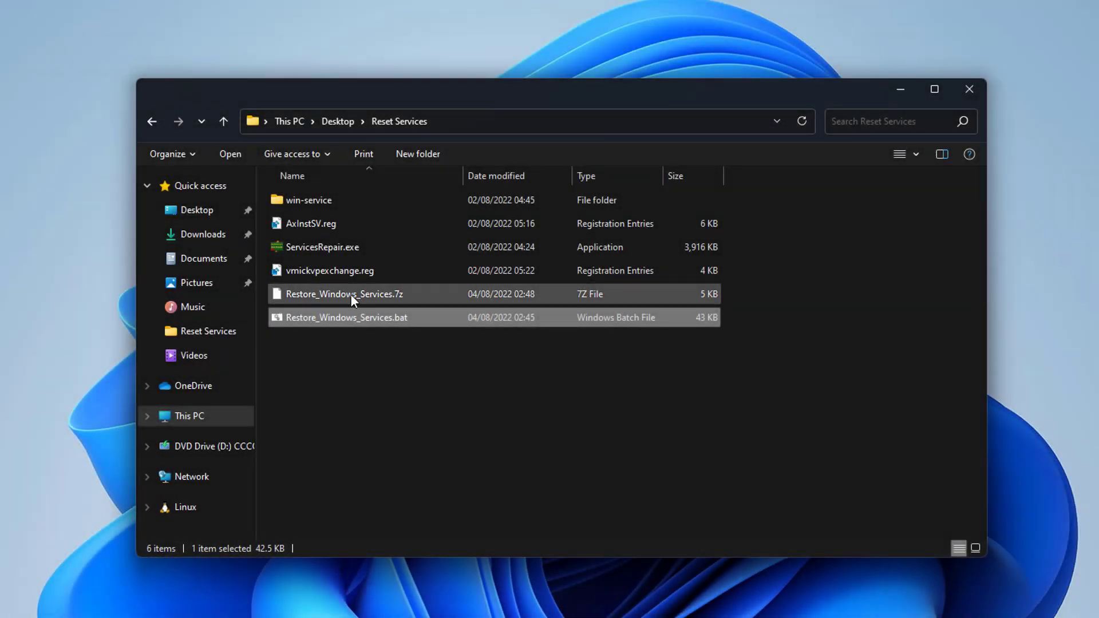
Step: Extract Restore_Windows_Services.7z with 7-Zip into the Reset Services folder
left_click(350, 294)
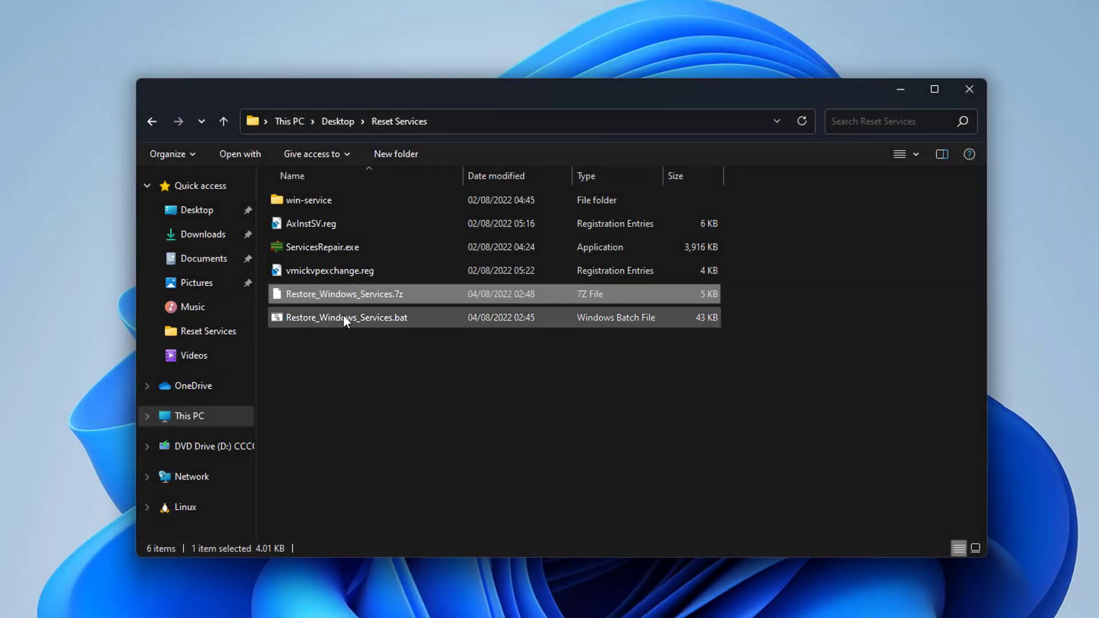
left_click(343, 314)
left_click(346, 297)
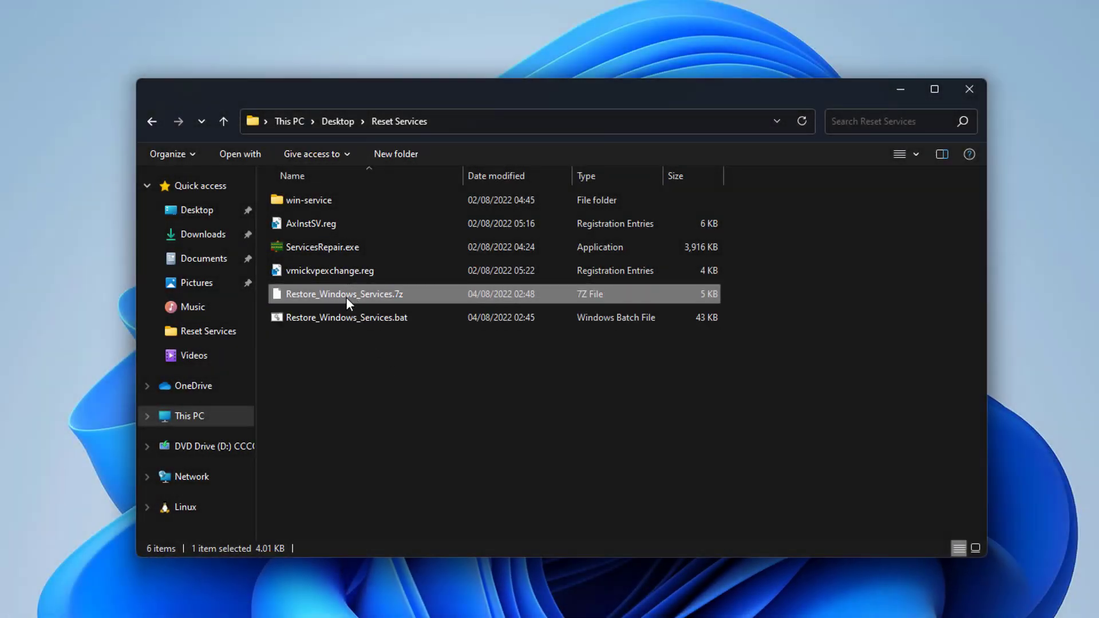
left_click(369, 316)
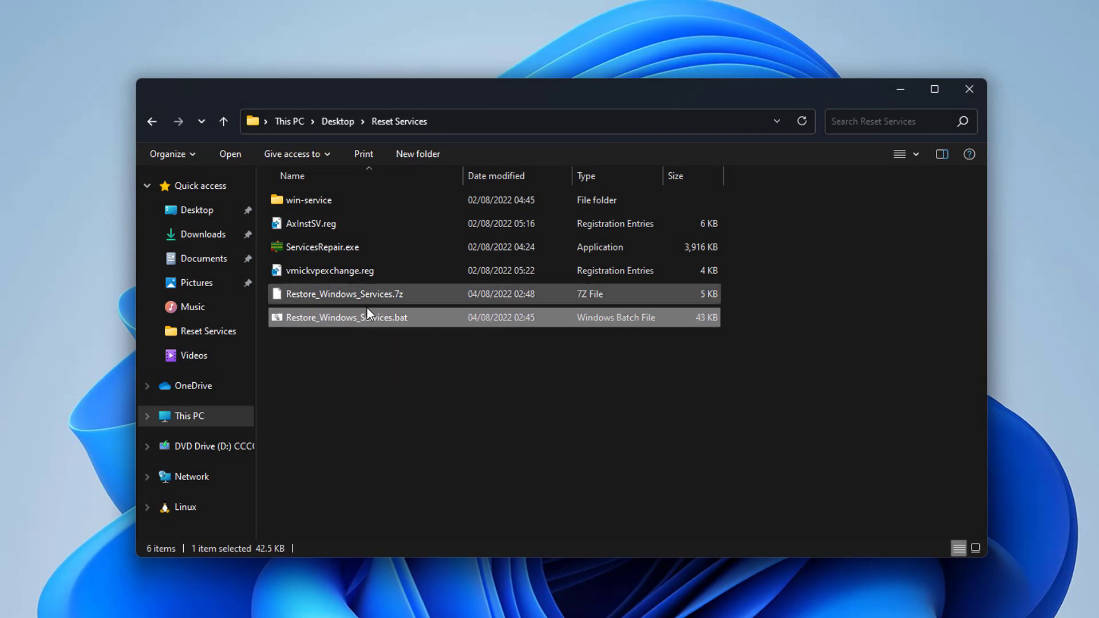
right_click(363, 318)
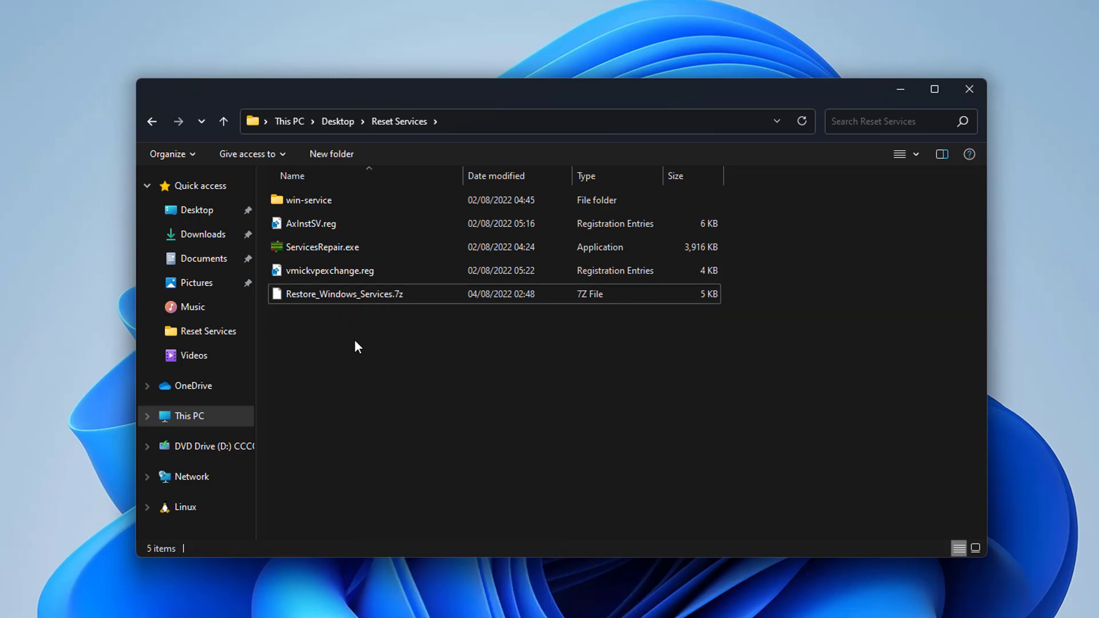
left_click(356, 249)
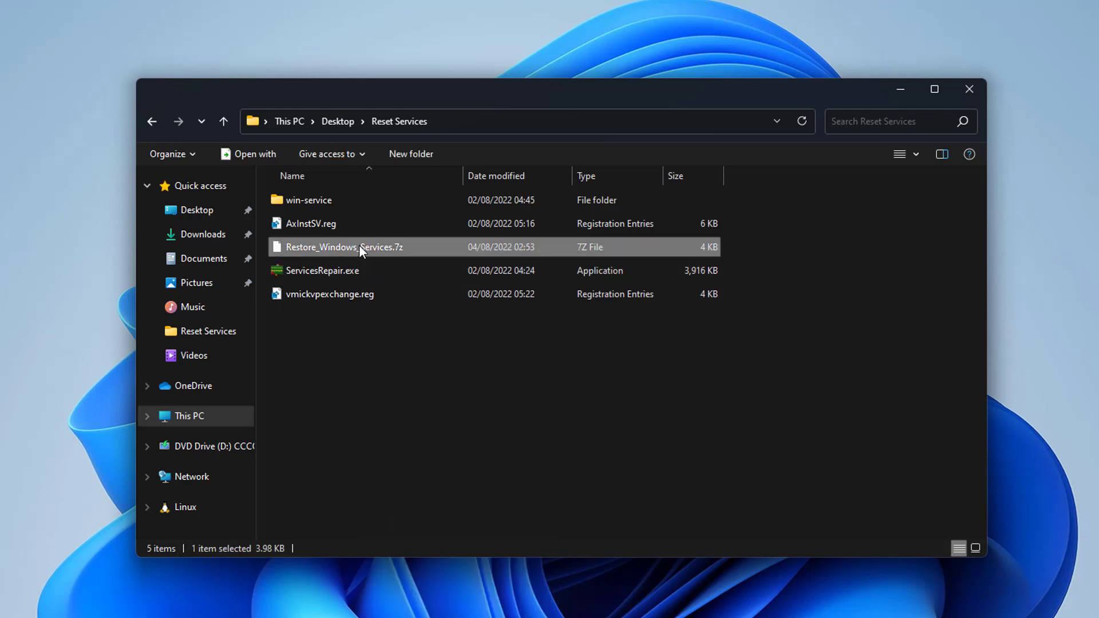
right_click(358, 246)
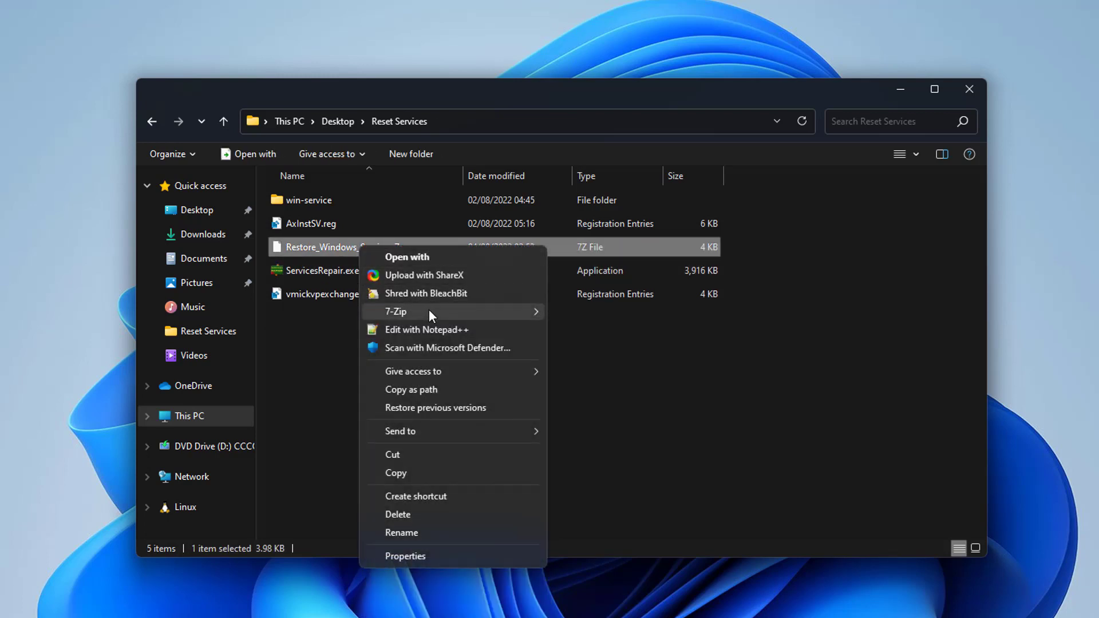
mouse_move(428, 310)
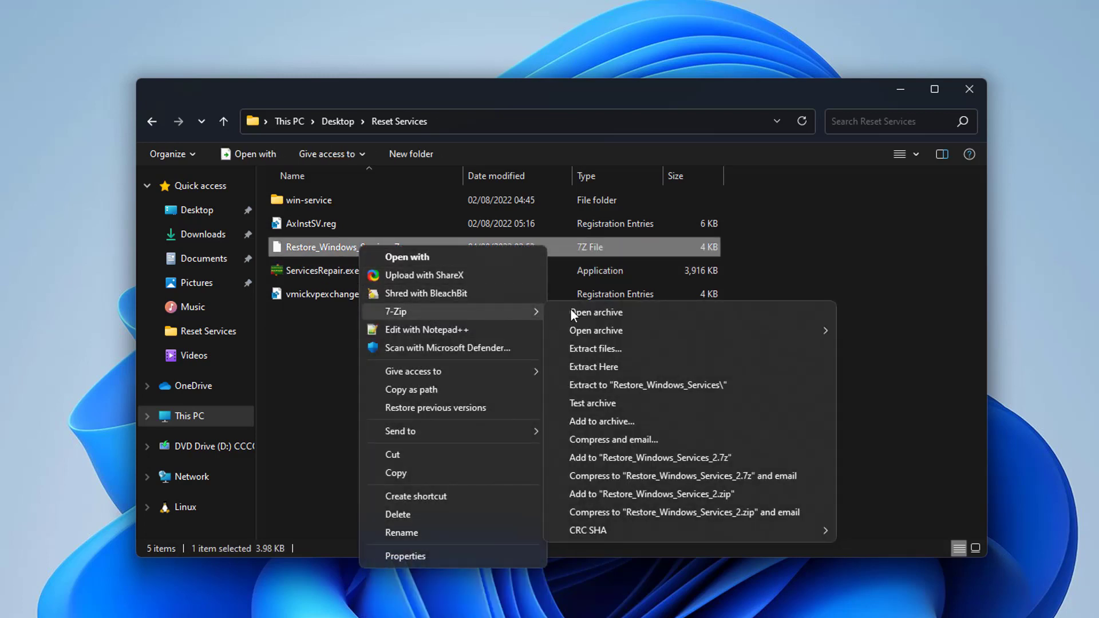
left_click(612, 362)
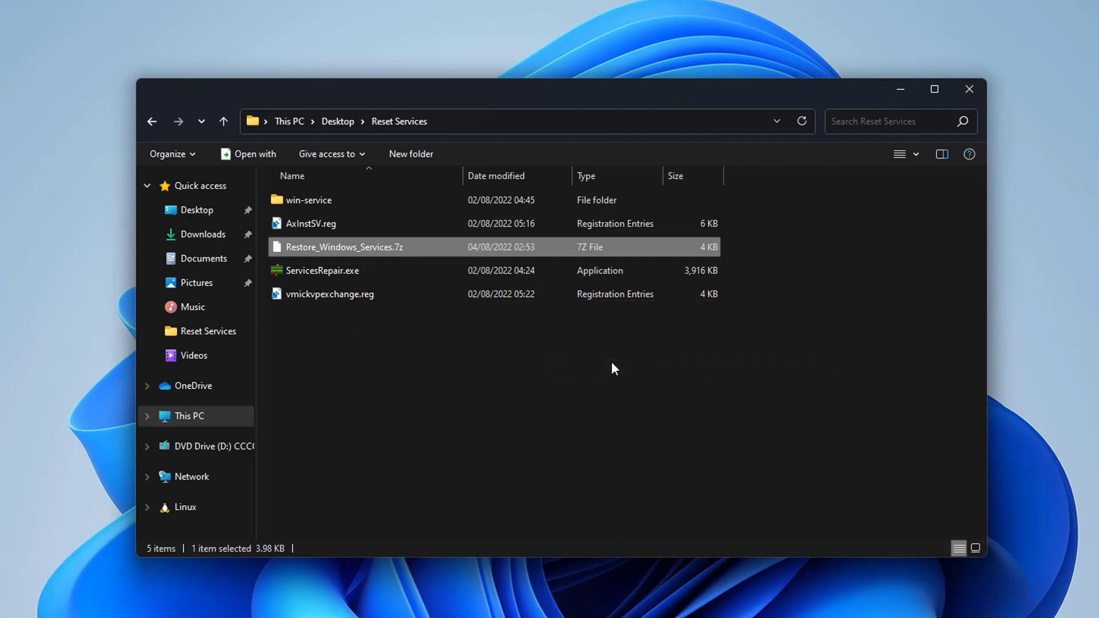
Step: Bring up the context menu of the freshly extracted Restore_Windows_Services.bat
left_click(431, 382)
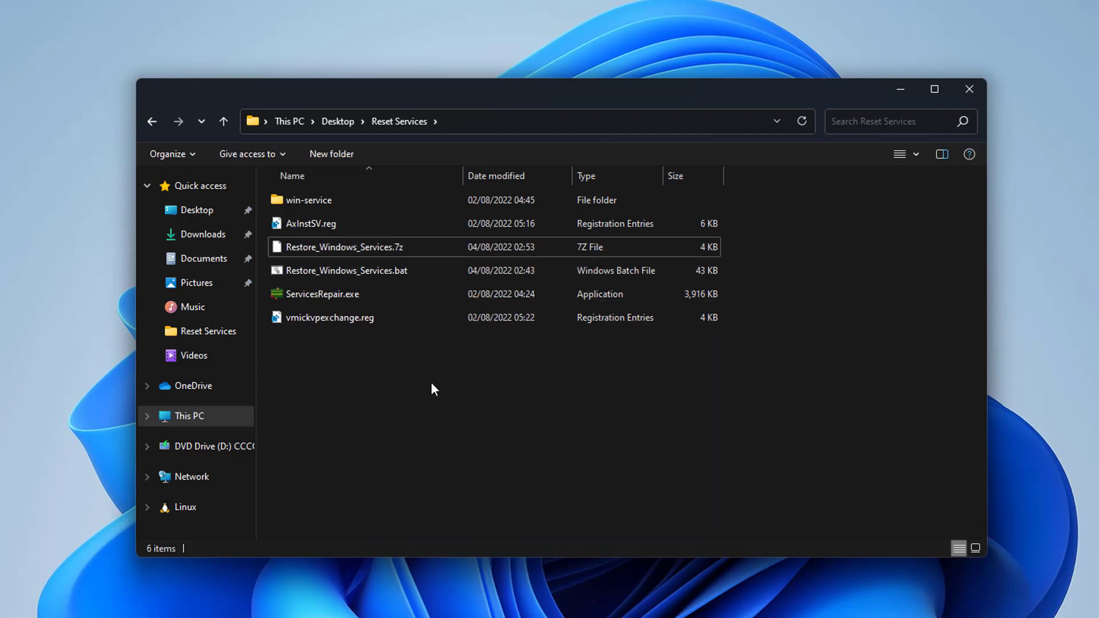
left_click(350, 273)
right_click(356, 271)
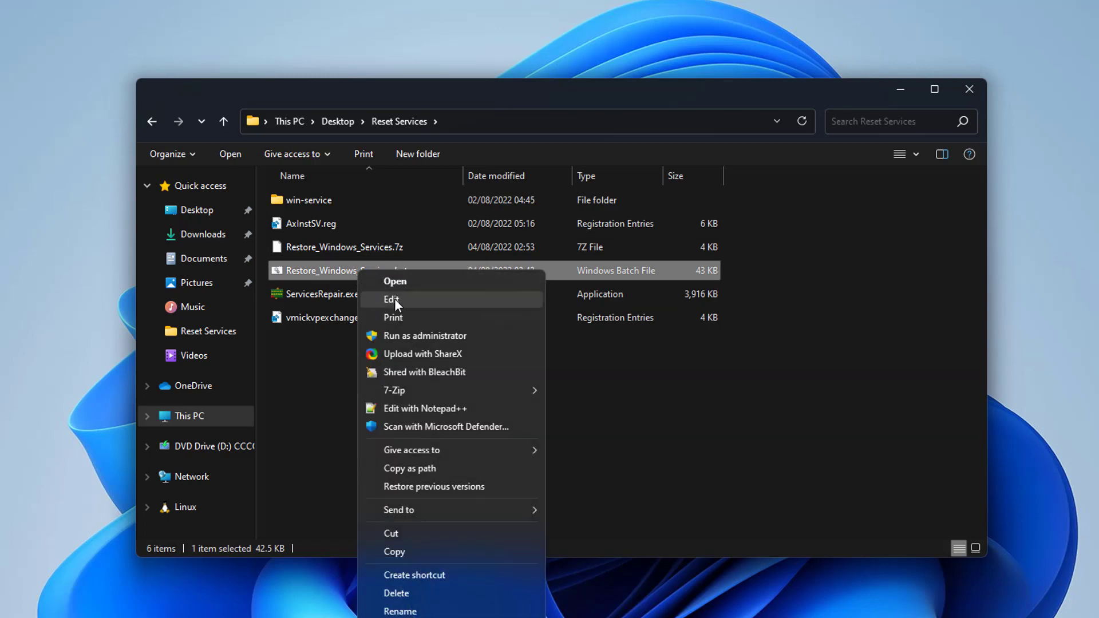
Step: Open Restore_Windows_Services.bat in Notepad and read through its sc config startup lines
left_click(394, 298)
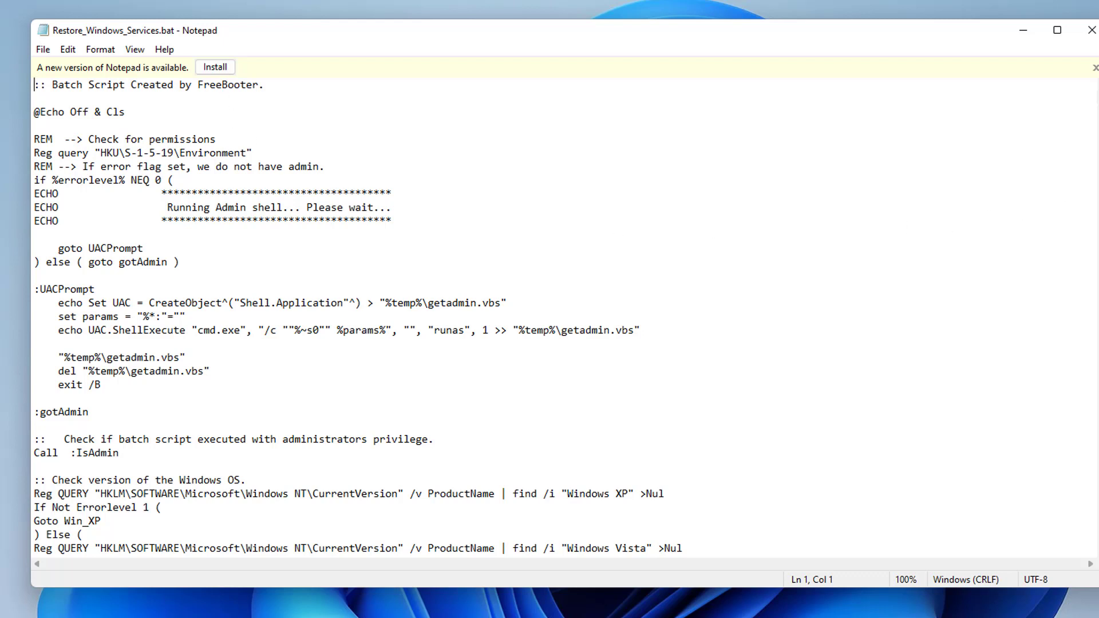
scroll(924, 505, "down", 8)
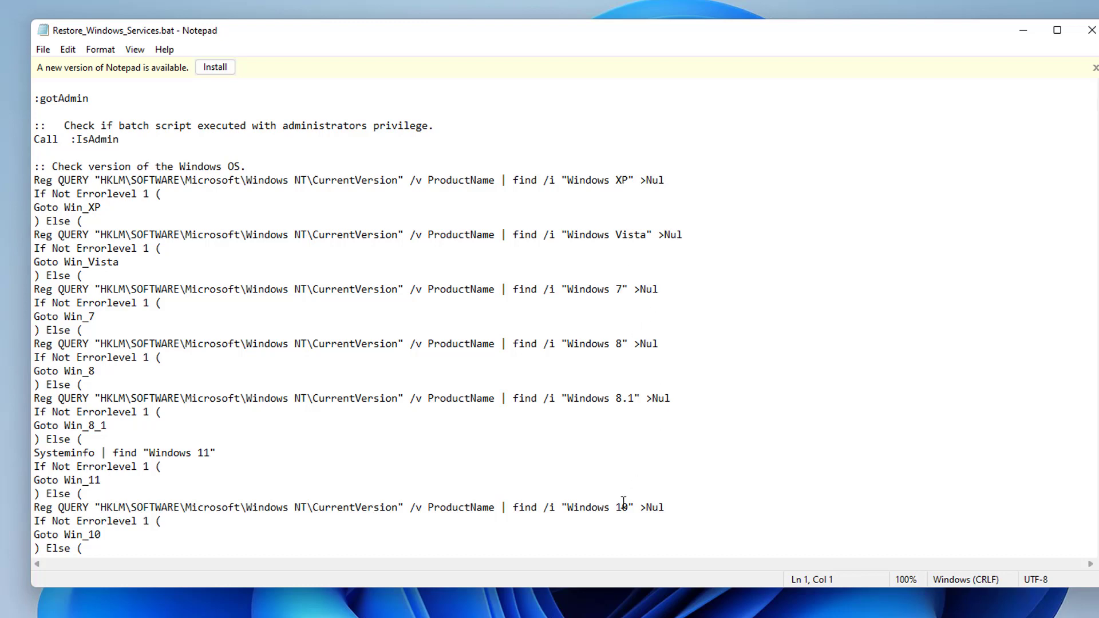
scroll(1011, 345, "down", 13)
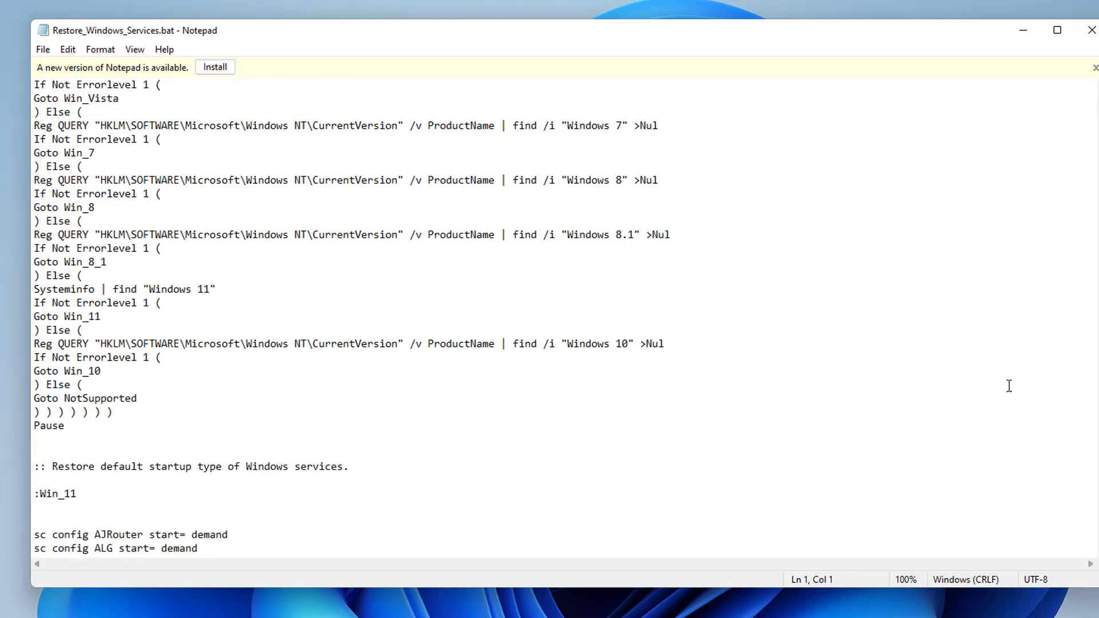
scroll(903, 380, "down", 5)
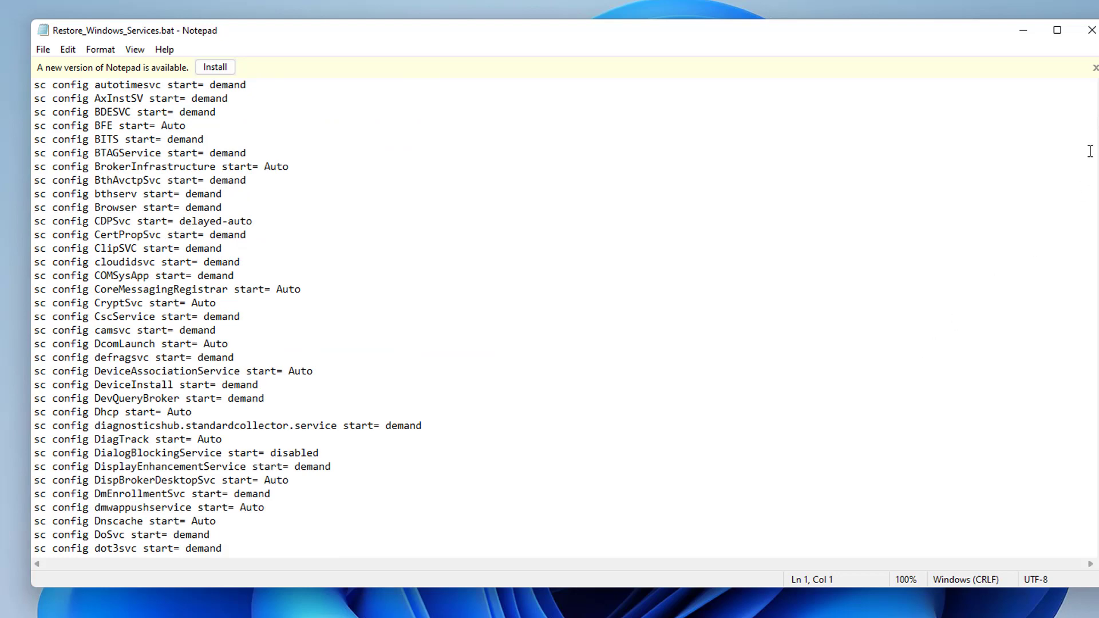
scroll(1091, 151, "down", 10)
scroll(1096, 192, "down", 20)
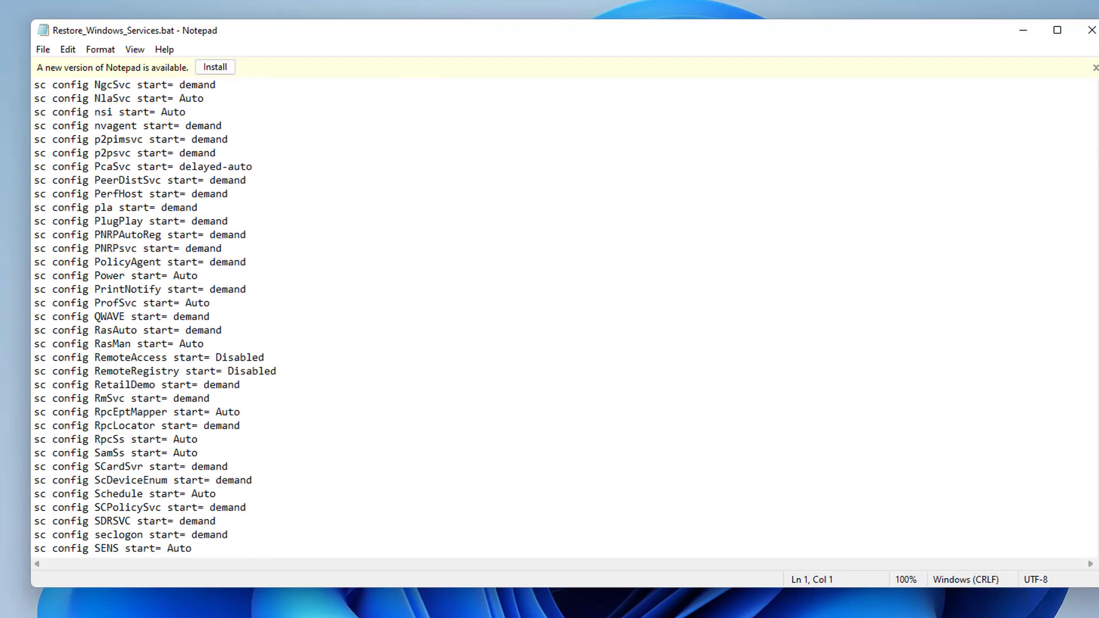
scroll(1097, 194, "down", 4)
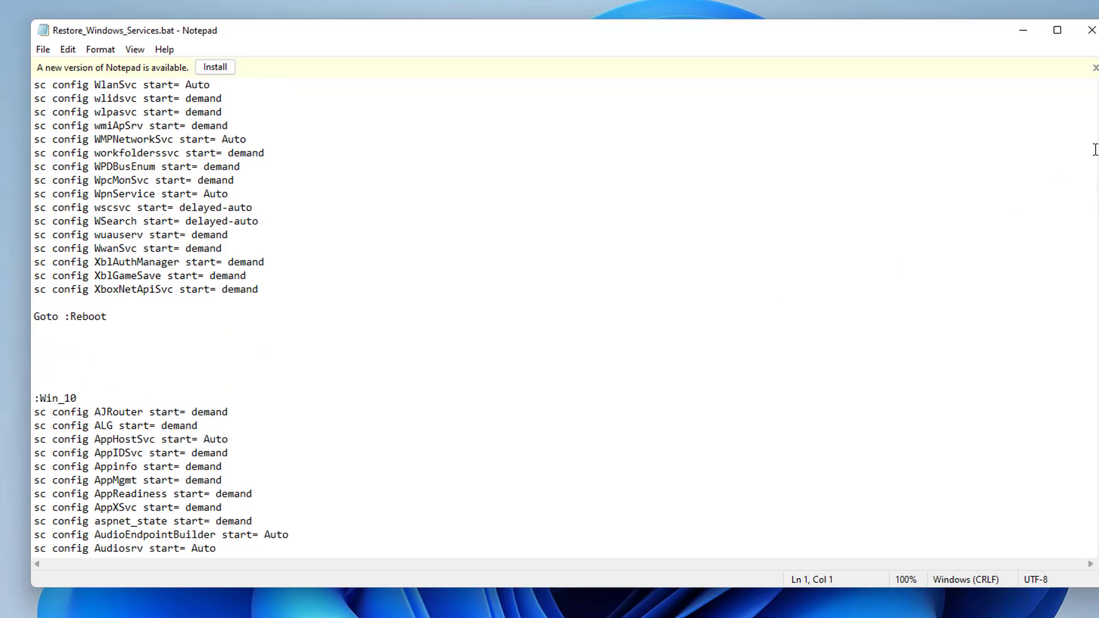
scroll(563, 318, "down", 20)
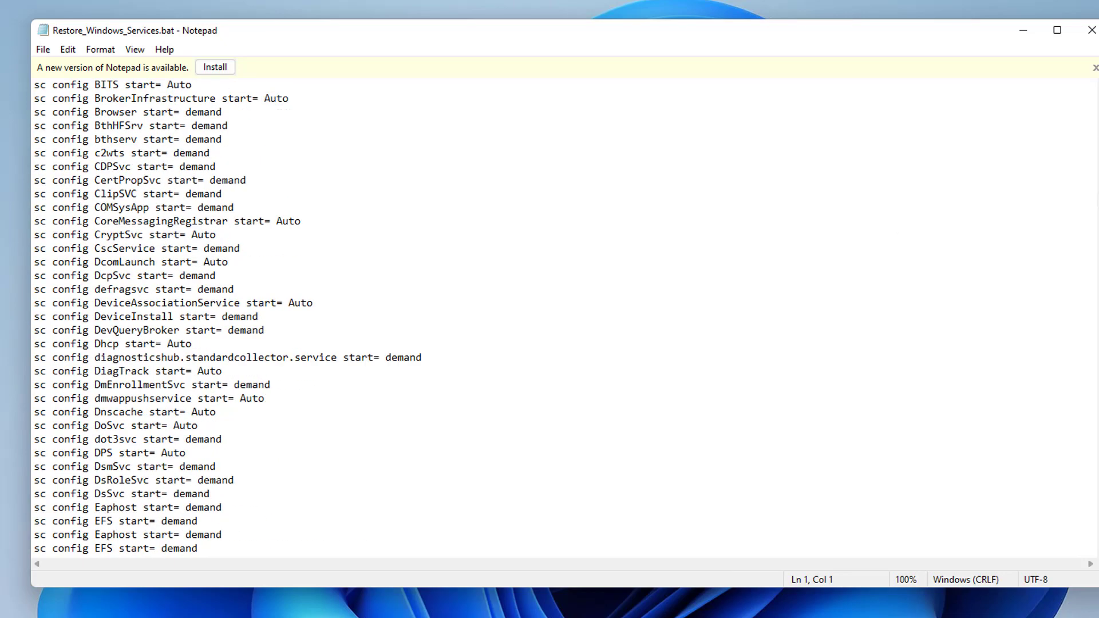
scroll(1079, 273, "down", 20)
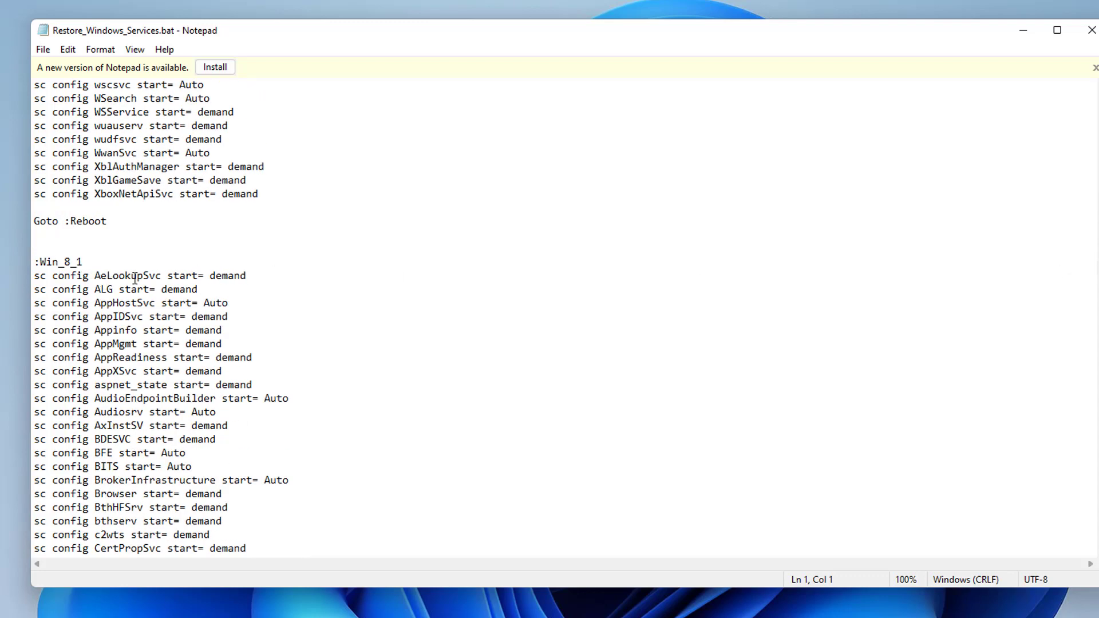
Step: Close Notepad and run Restore_Windows_Services.bat as administrator, approving the UAC prompt
left_click(1092, 30)
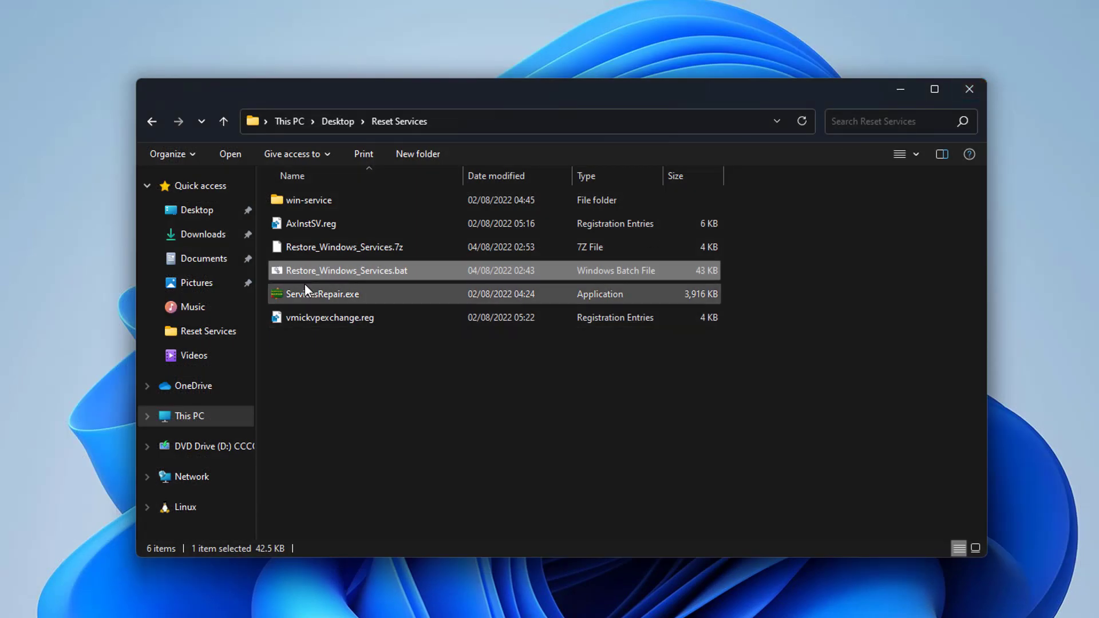
right_click(344, 269)
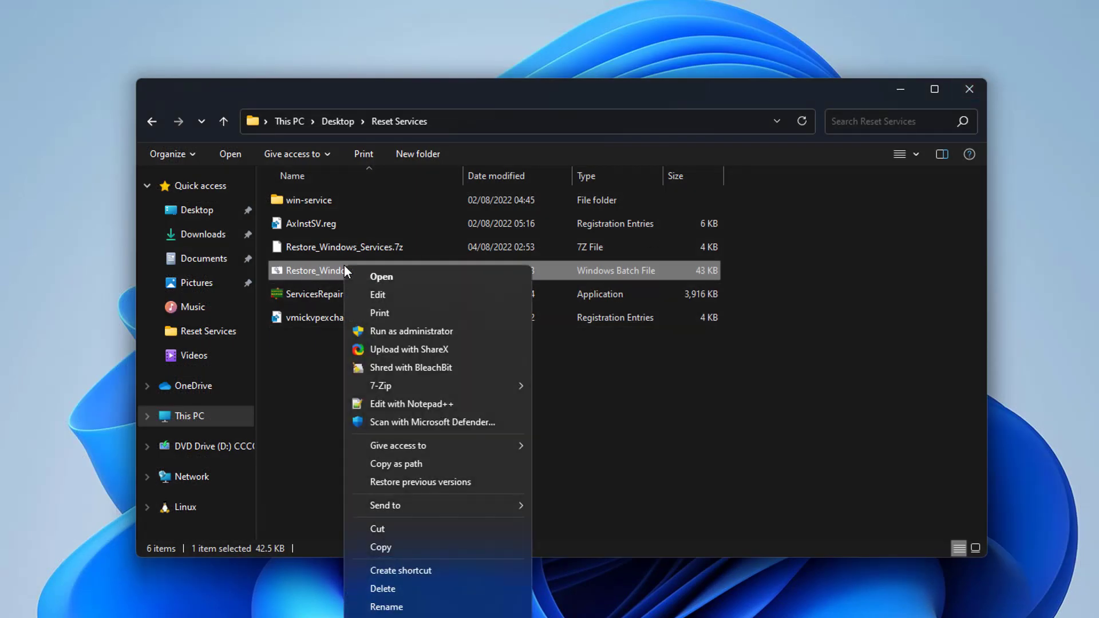
left_click(398, 328)
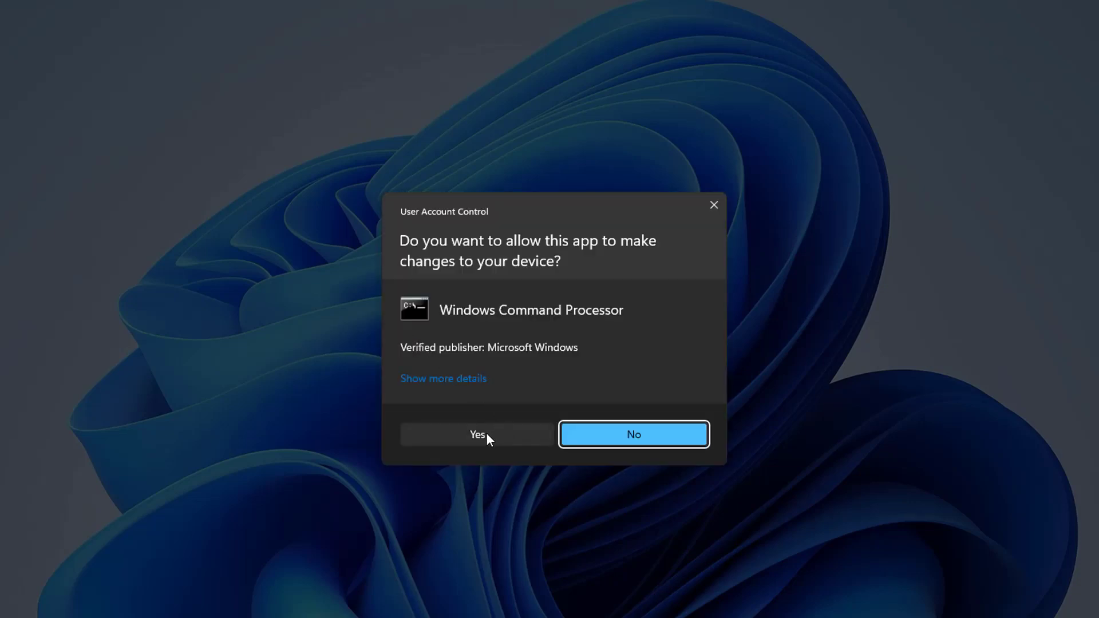
left_click(483, 434)
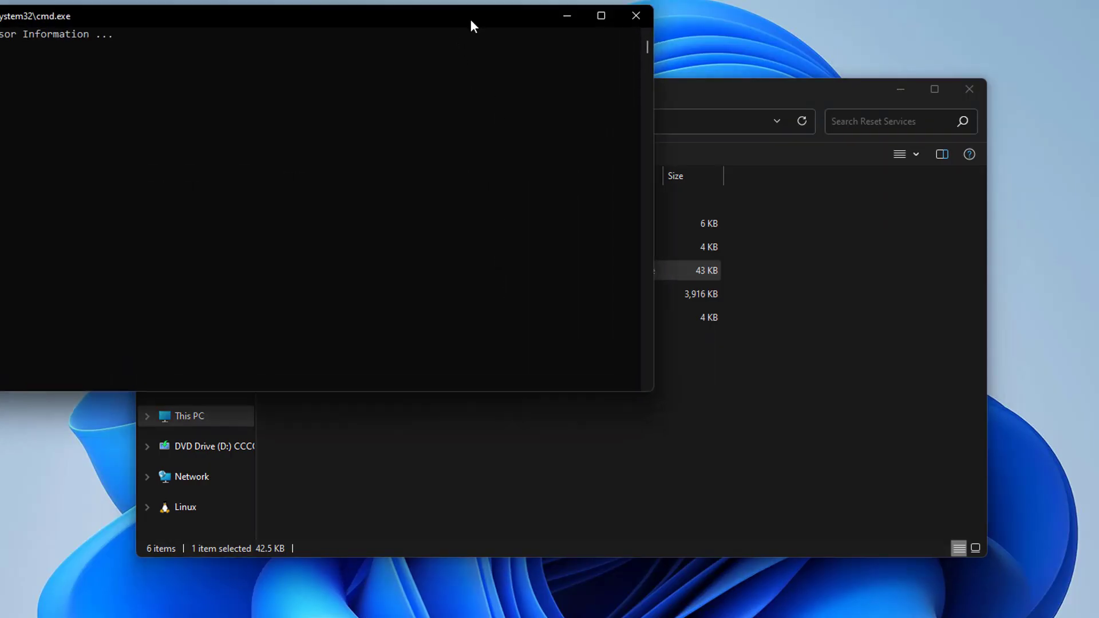
Step: Let the script finish with 'Windows Services Restored', then dismiss its reboot prompt
left_click_drag(471, 26, 736, 142)
left_click(949, 98)
left_click(901, 90)
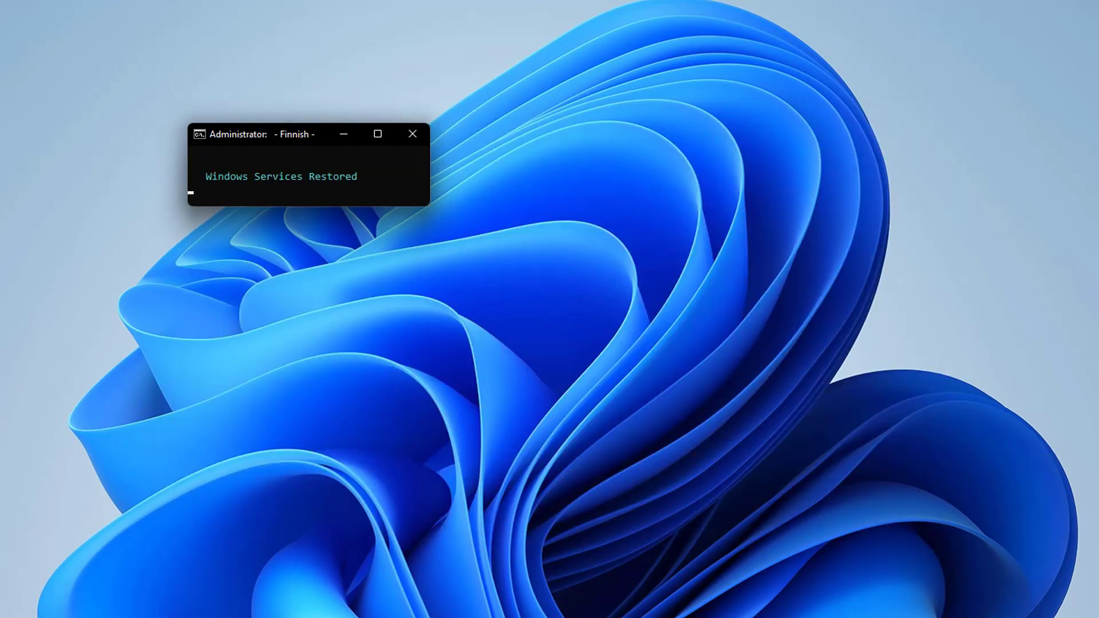
left_click_drag(257, 132, 489, 171)
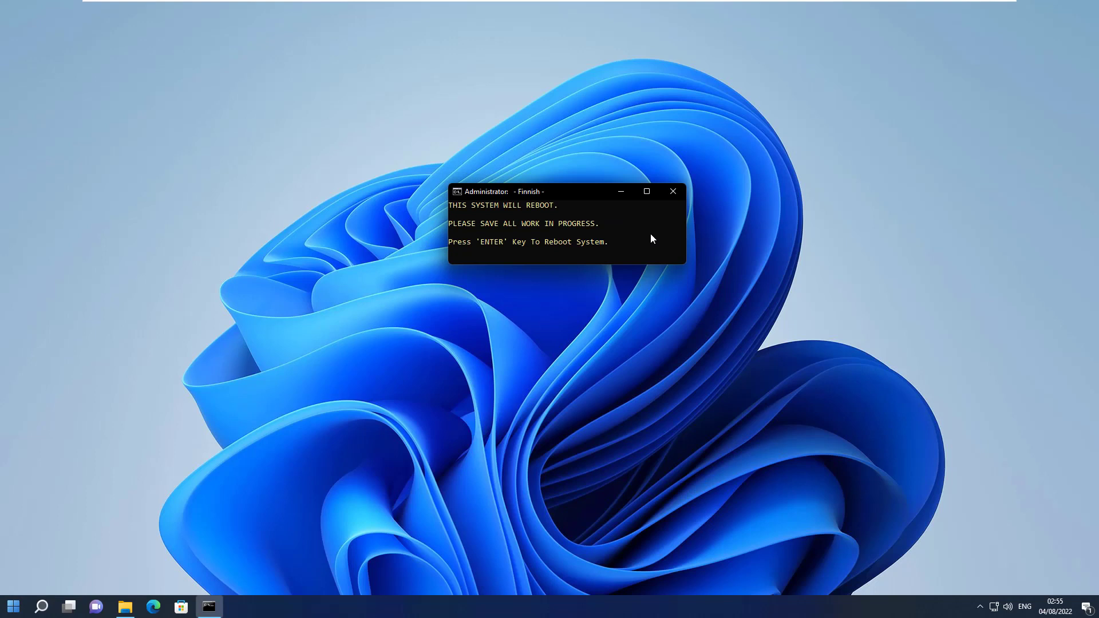
key("Return")
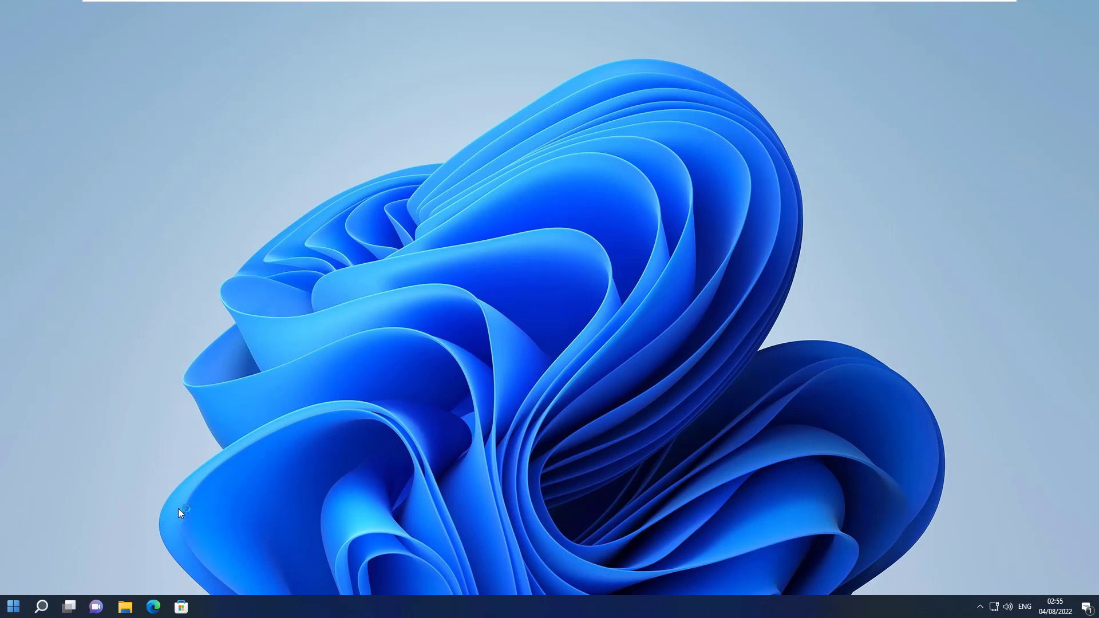
Step: Search Windows for 'service' to find the Services app
left_click(40, 609)
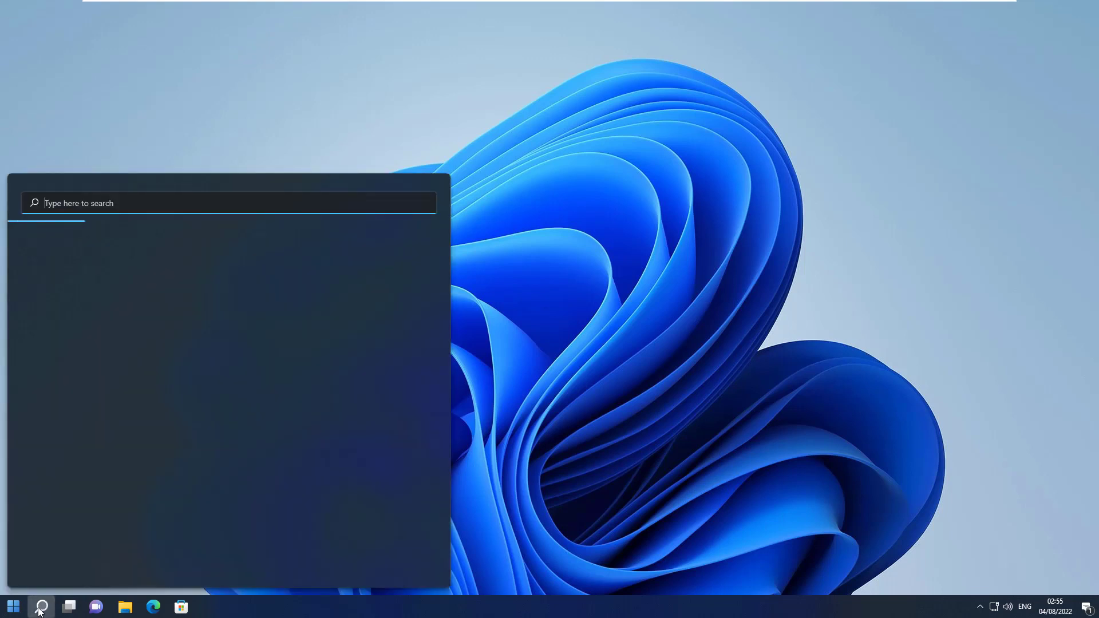
type("service")
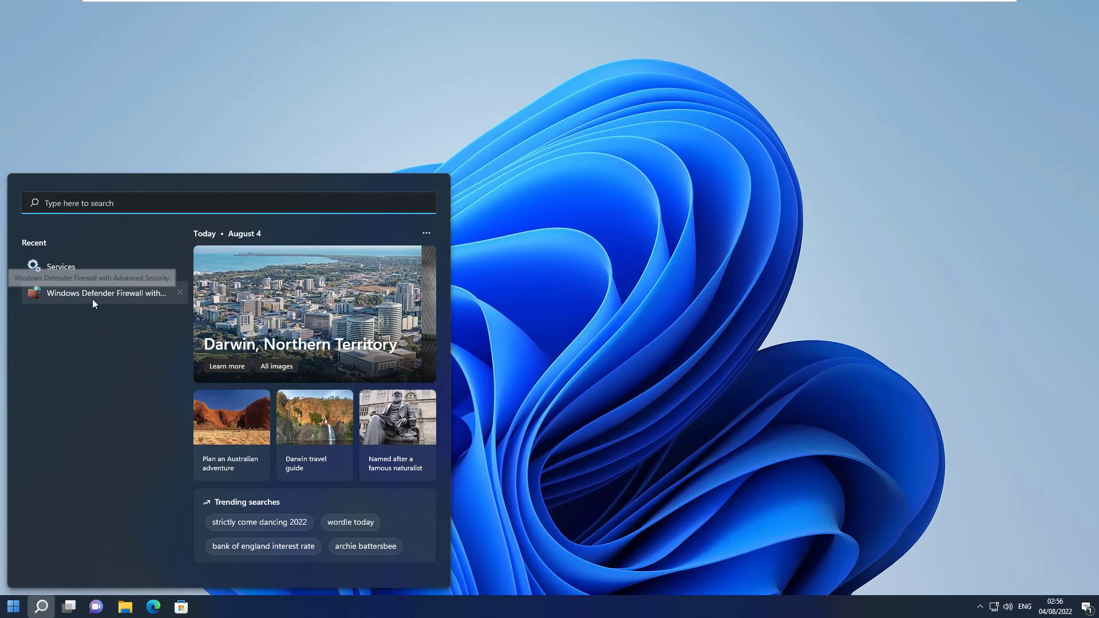
Step: Launch Services, sort by Startup Type, and scroll through the Automatic, Manual and Disabled services
left_click(66, 267)
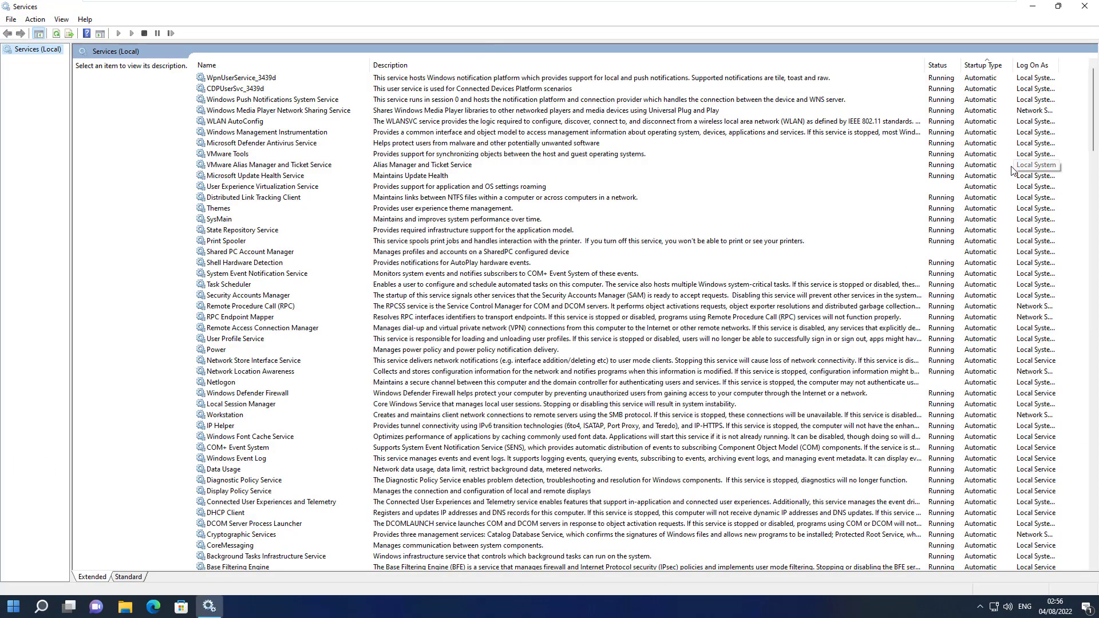
left_click(977, 66)
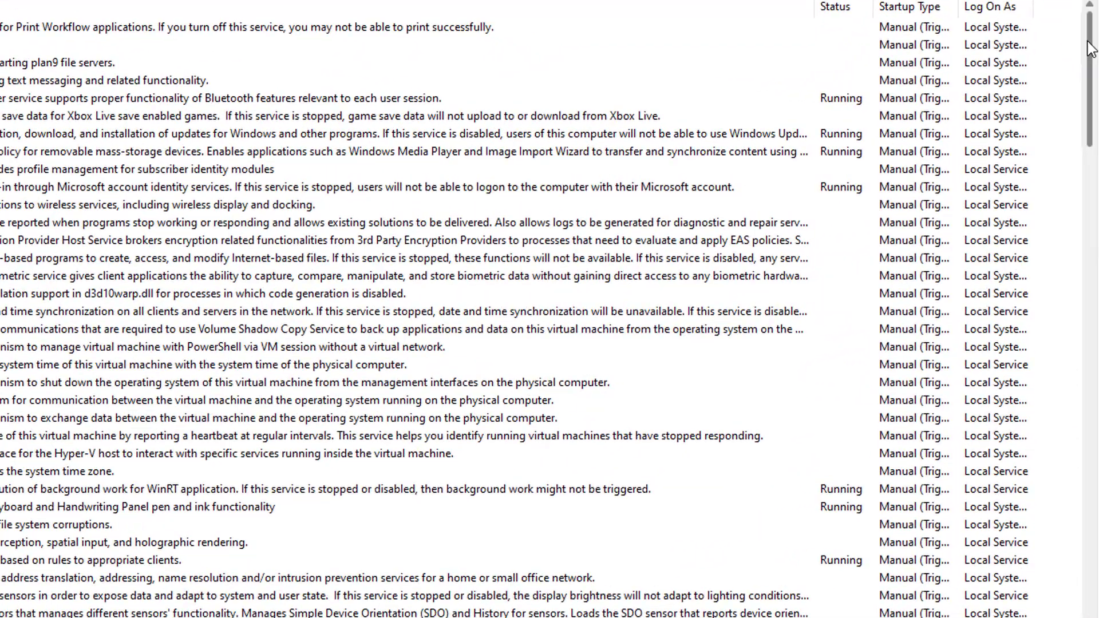
left_click_drag(1094, 101, 1096, 576)
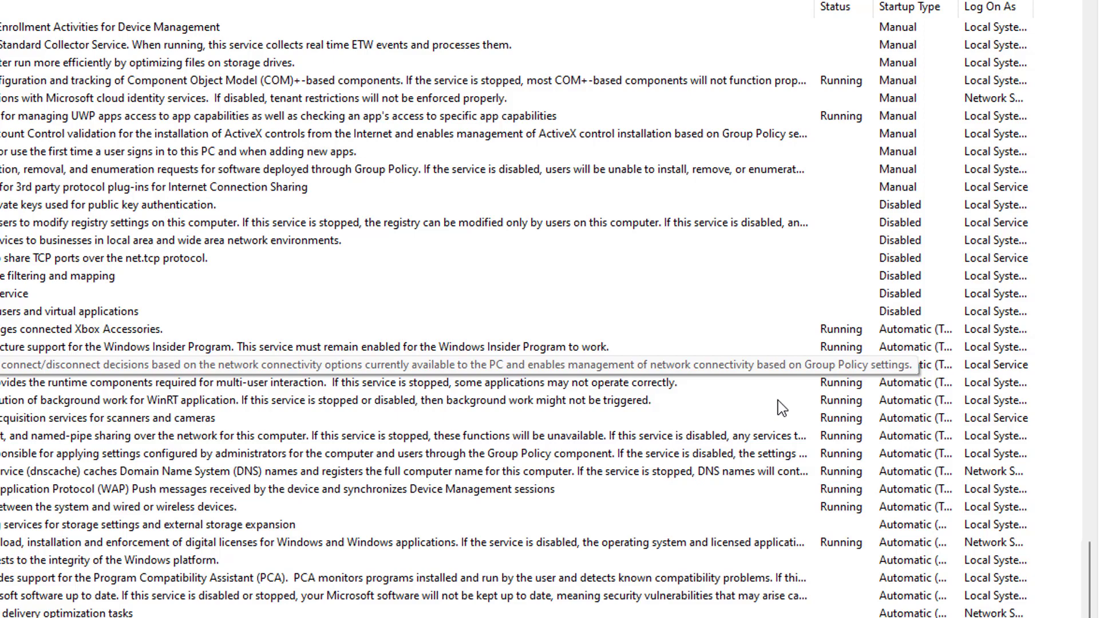
scroll(778, 401, "down", 1)
scroll(778, 401, "down", 8)
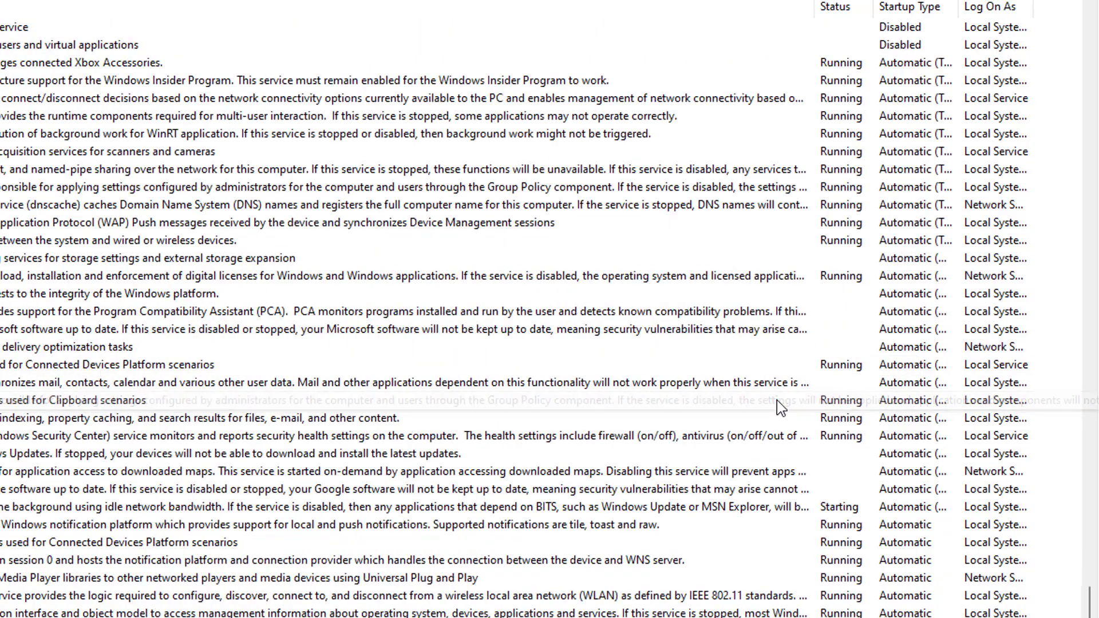
scroll(778, 400, "down", 6)
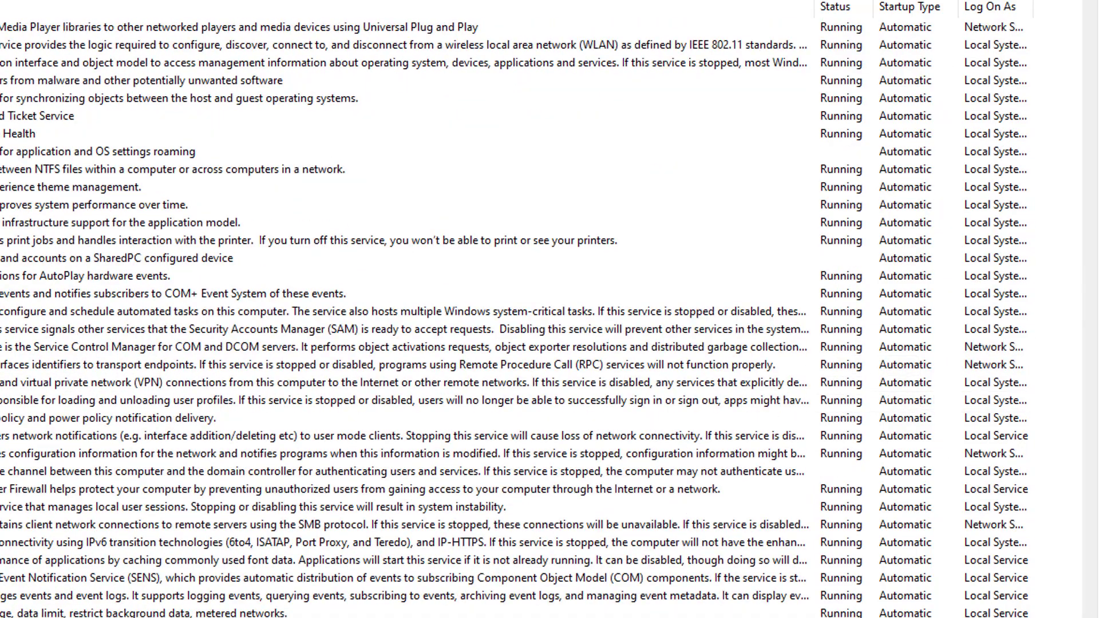